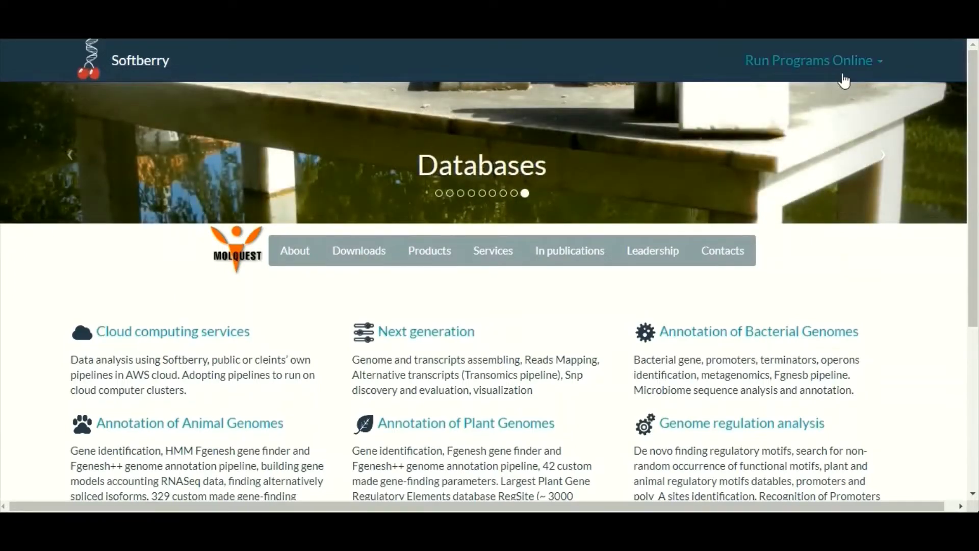
Step: Navigate to Run Programs Online > Operon and Gene Finding in Bacteria
click(882, 63)
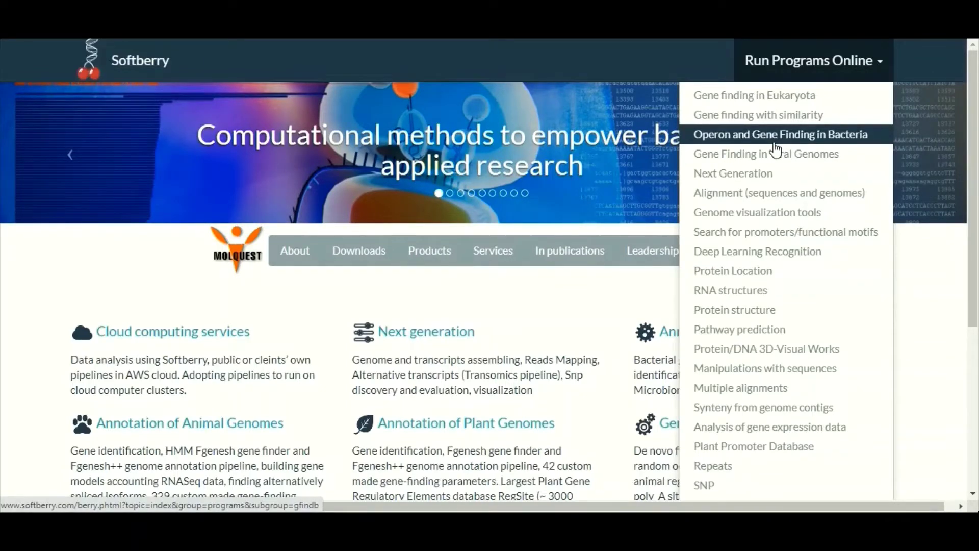
click(745, 135)
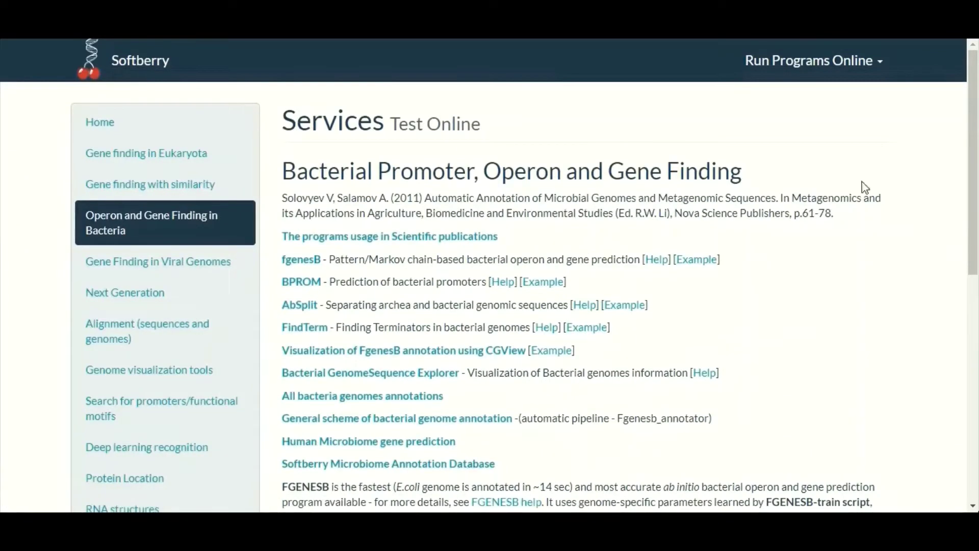
scroll(519, 281, down, 1)
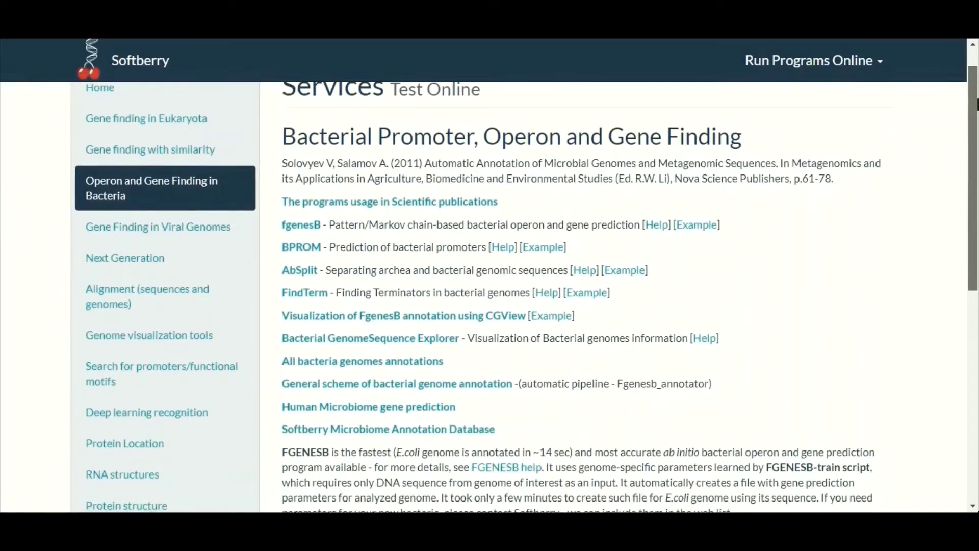
scroll(519, 283, up, 1)
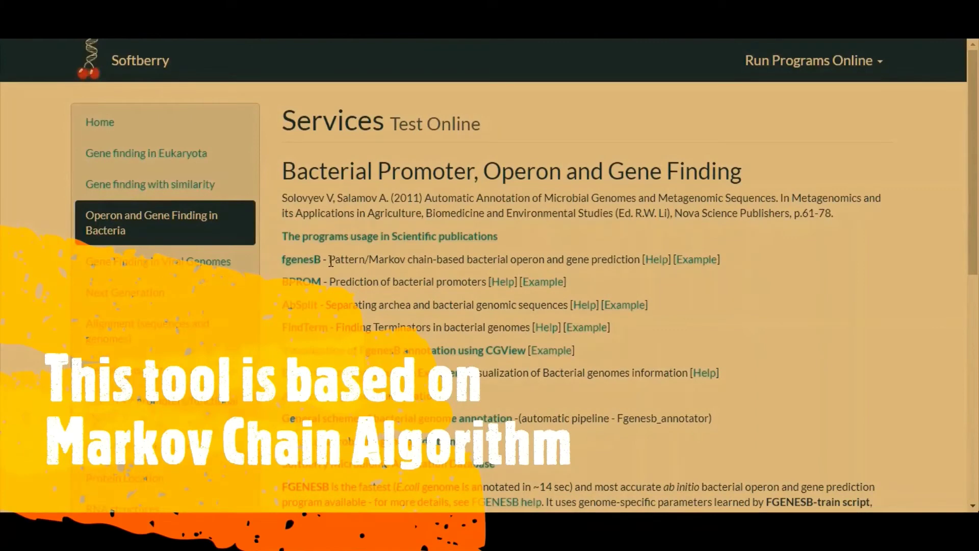
Step: Review the fgenesB description and open the fgenesB tool page
drag(328, 260, 406, 255)
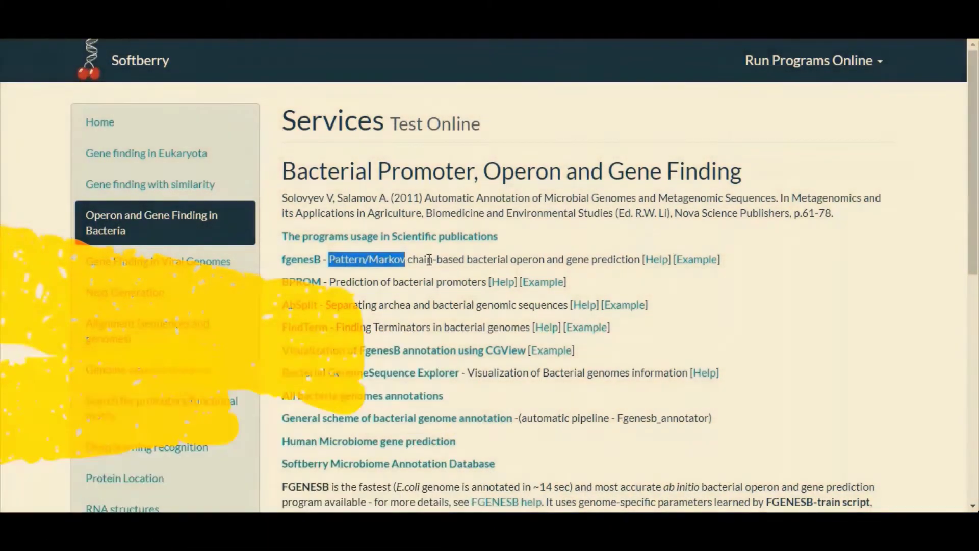
click(415, 260)
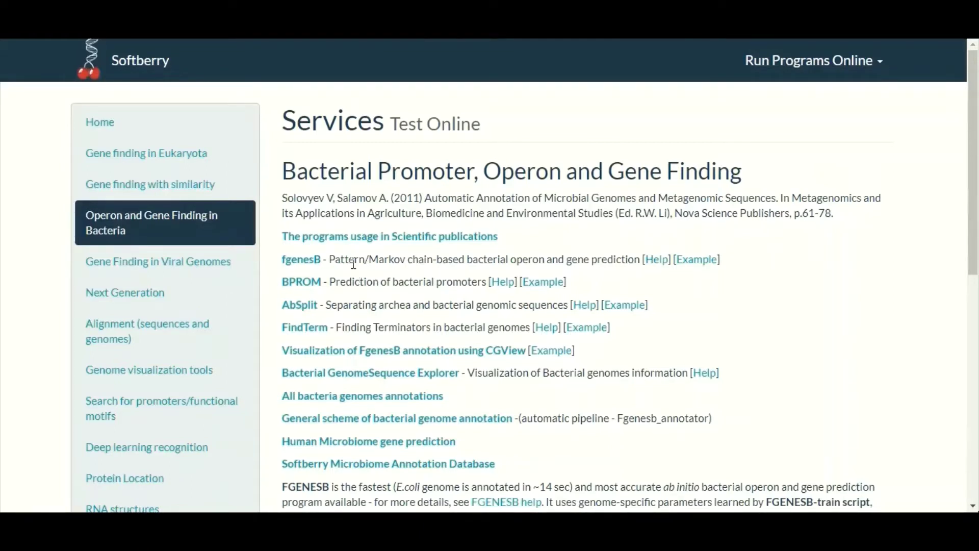
click(301, 259)
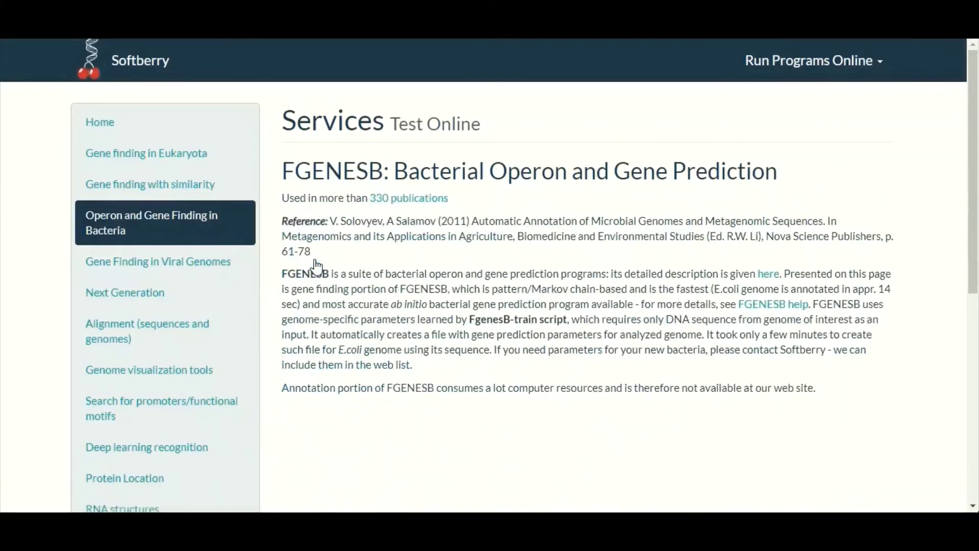
Step: Scroll to the FGENESB input form and copy the whole gene.txt sequence from Notepad
scroll(525, 281, down, 1)
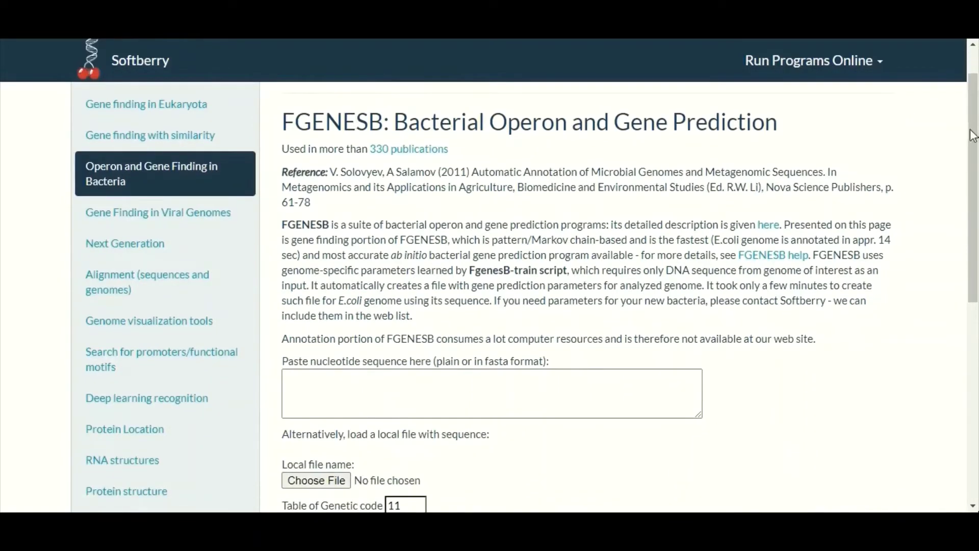
scroll(525, 293, down, 3)
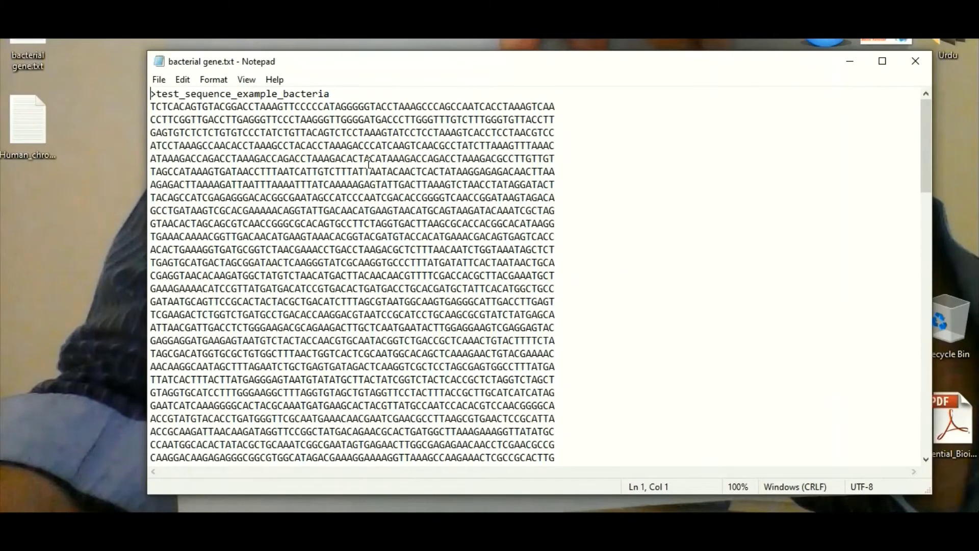
key(ctrl+a)
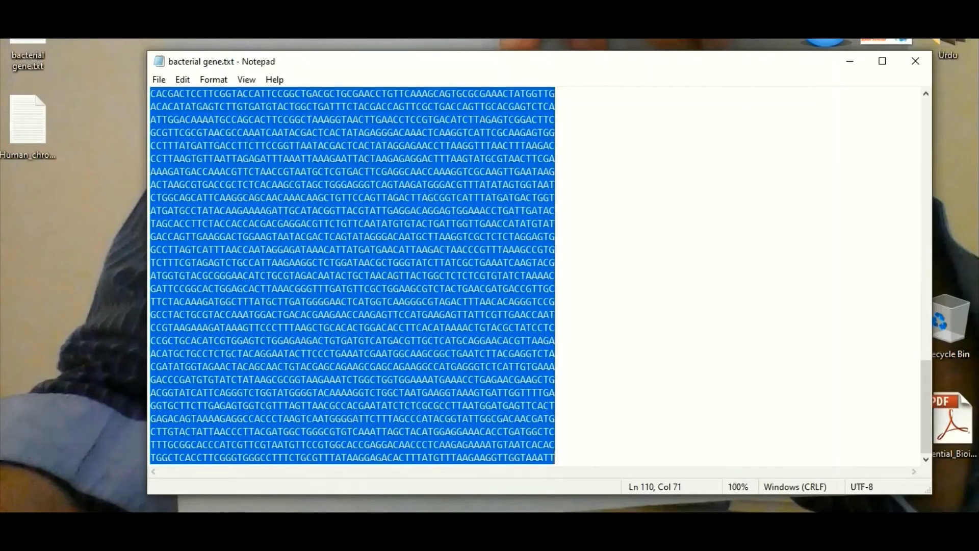
key(alt+Tab)
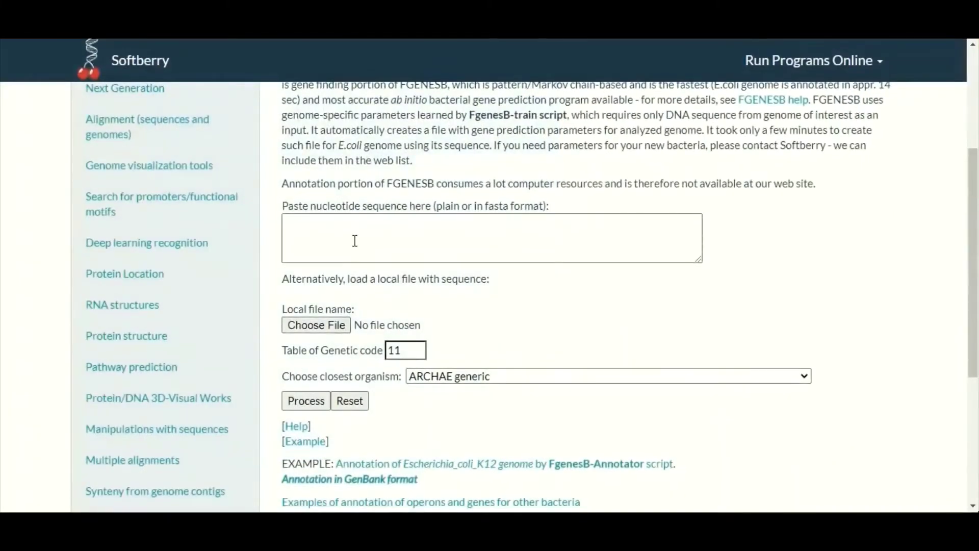
Step: Paste the copied bacterial sequence into the FGENESB sequence box
right_click(355, 233)
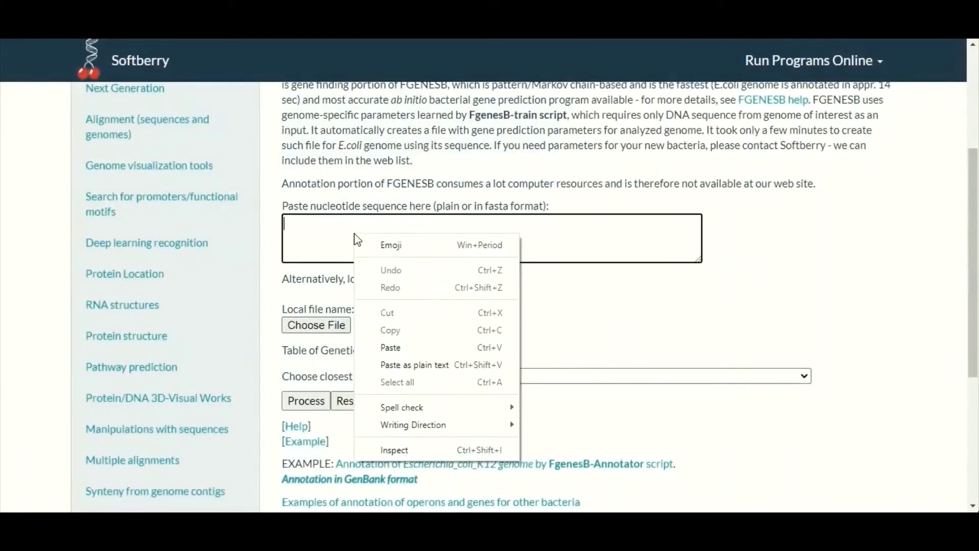
click(389, 346)
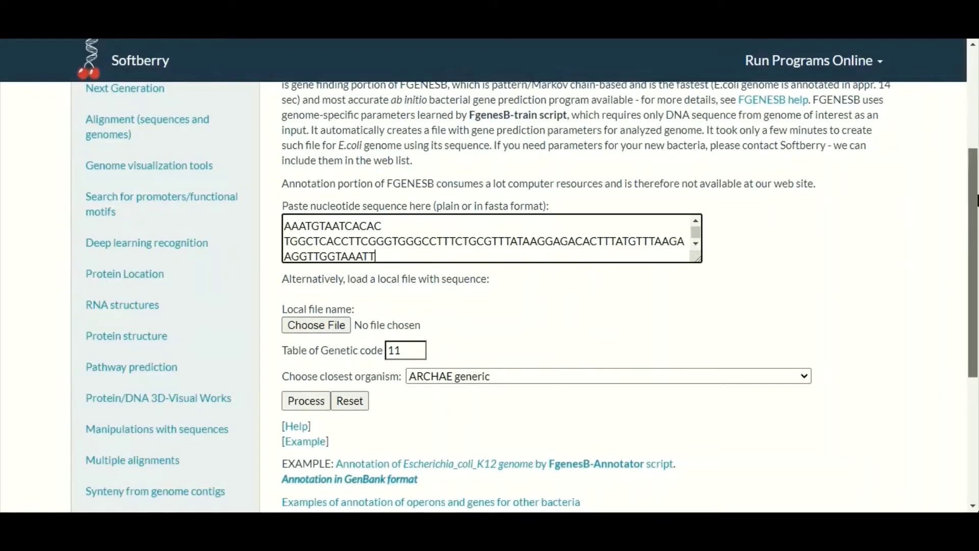
scroll(582, 298, down, 2)
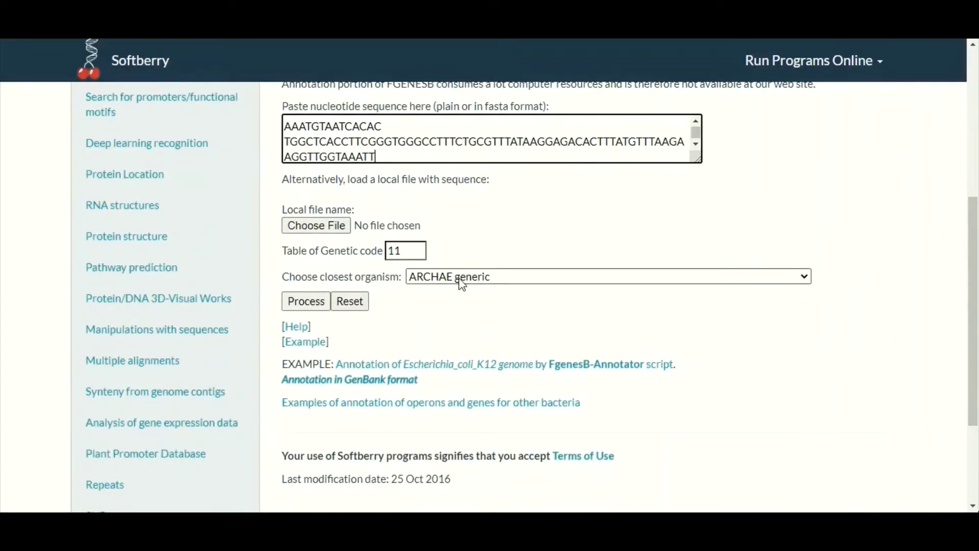
Step: Select Archaeoglobus fulgidus as the closest organism
click(481, 278)
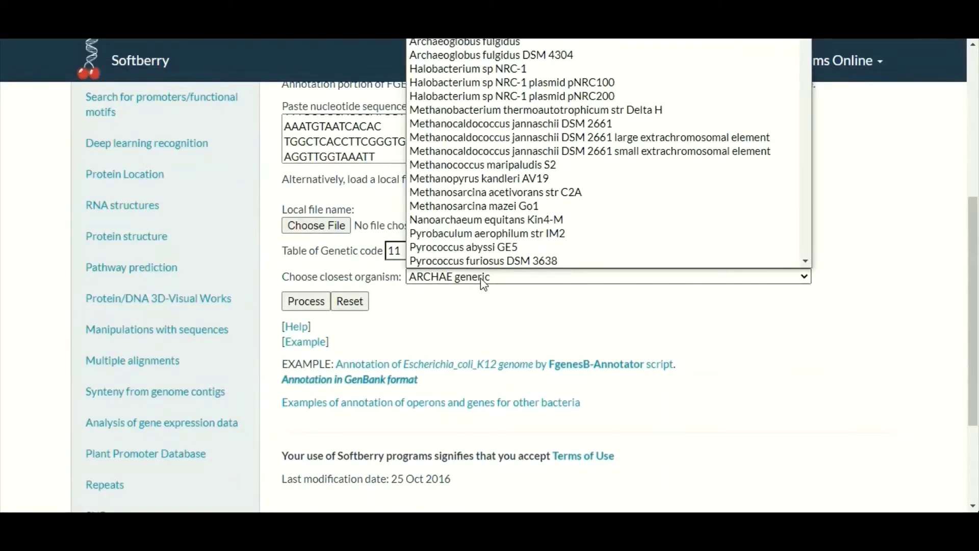
drag(973, 375, 973, 317)
click(581, 398)
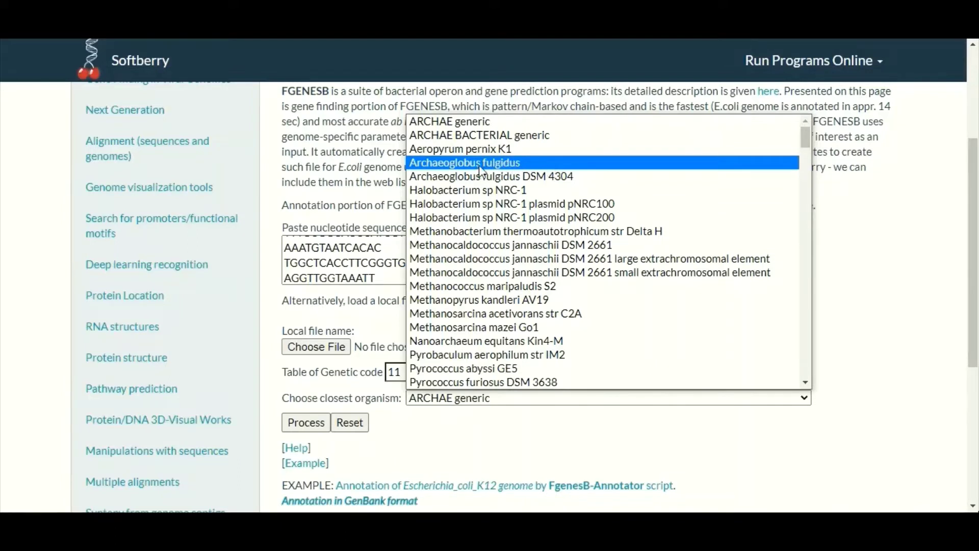
click(450, 161)
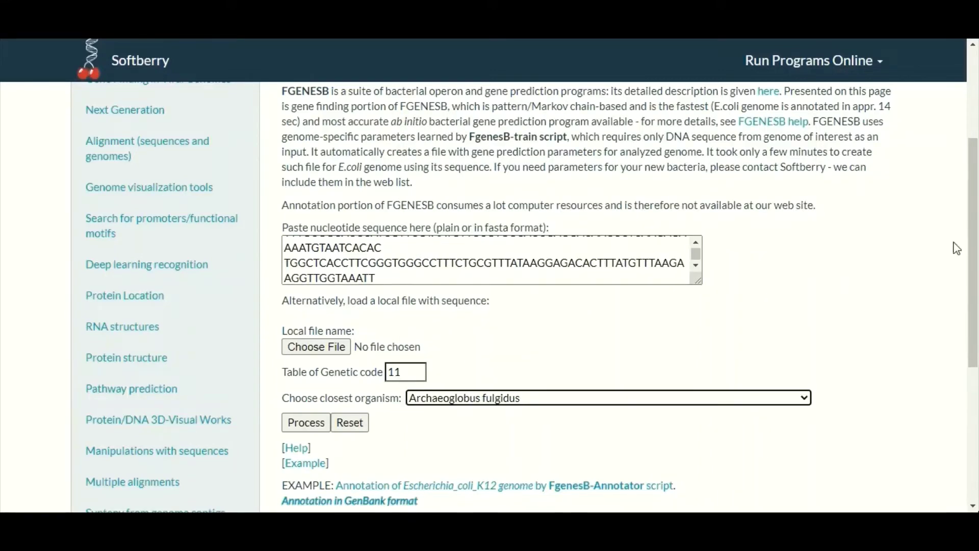
scroll(974, 276, down, 2)
drag(974, 275, 973, 299)
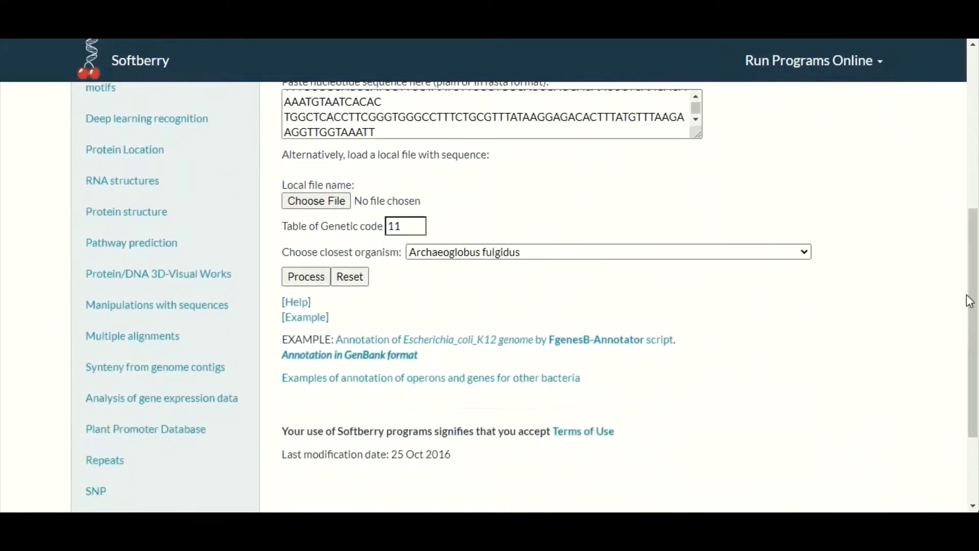
Step: Run FGENESB and highlight the reported count of 7 predicted genes
click(308, 280)
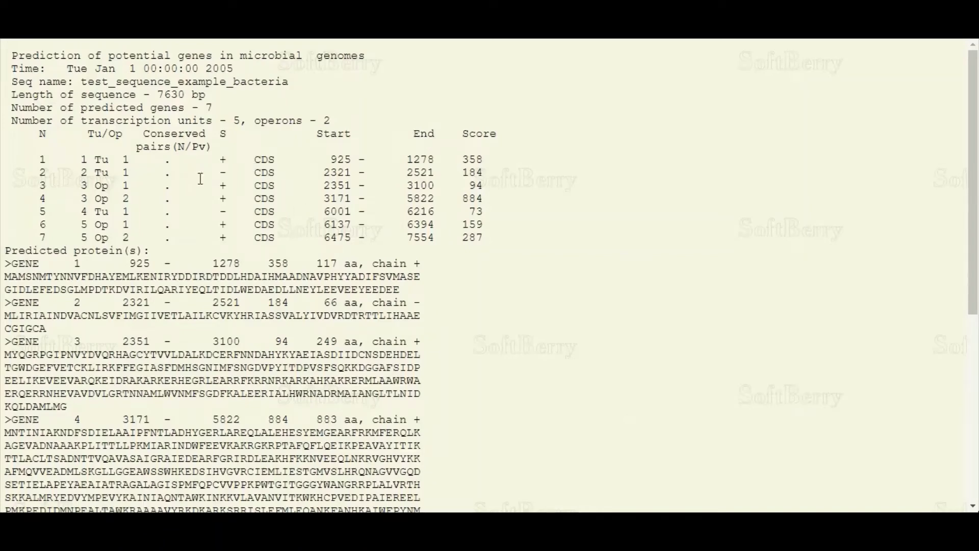
mouse_move(973, 179)
mouse_down()
mouse_move(973, 208)
mouse_move(974, 179)
mouse_up()
drag(212, 108, 9, 110)
click(10, 109)
Step: Highlight the 5 transcription units, the 2 operons, and operon gene rows 3–4
drag(245, 120, 11, 122)
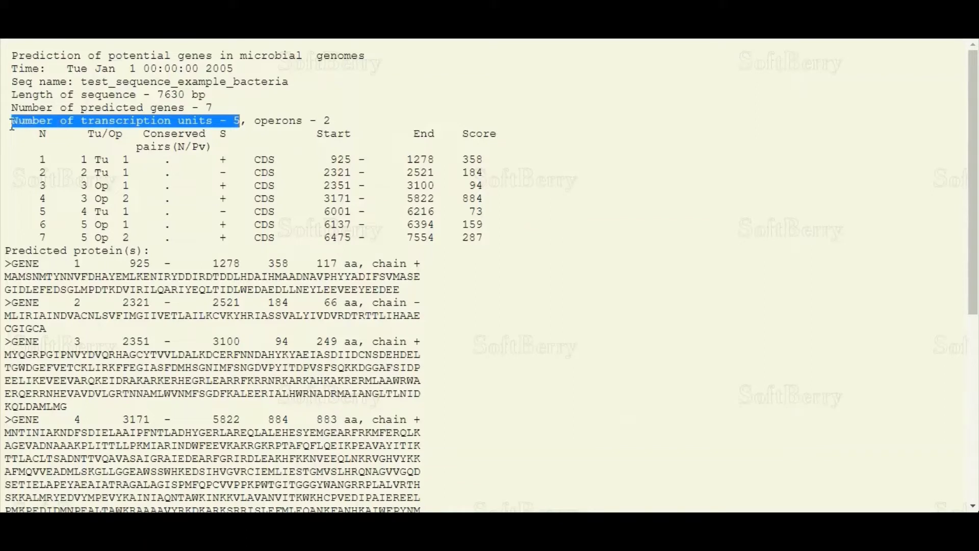
double_click(326, 120)
drag(325, 120, 259, 121)
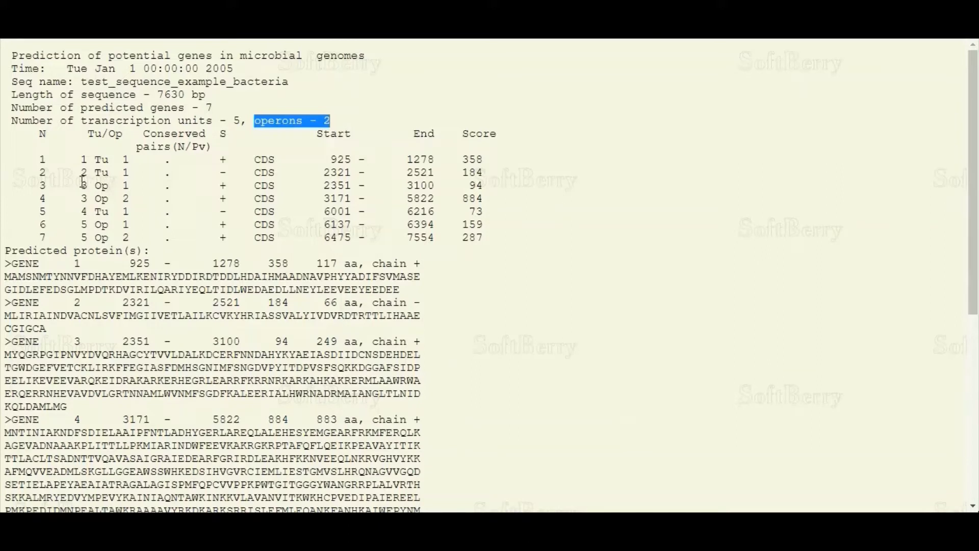
drag(74, 185, 146, 199)
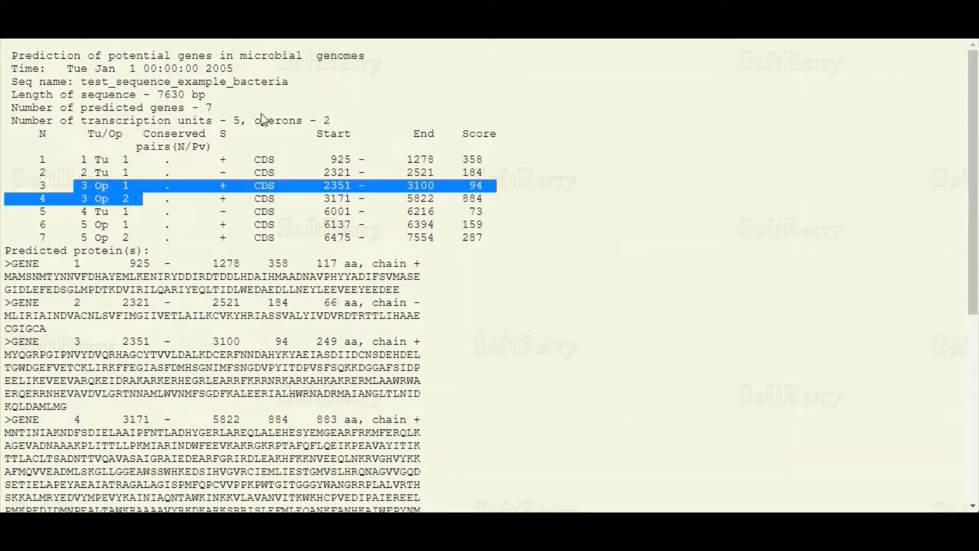
click(295, 107)
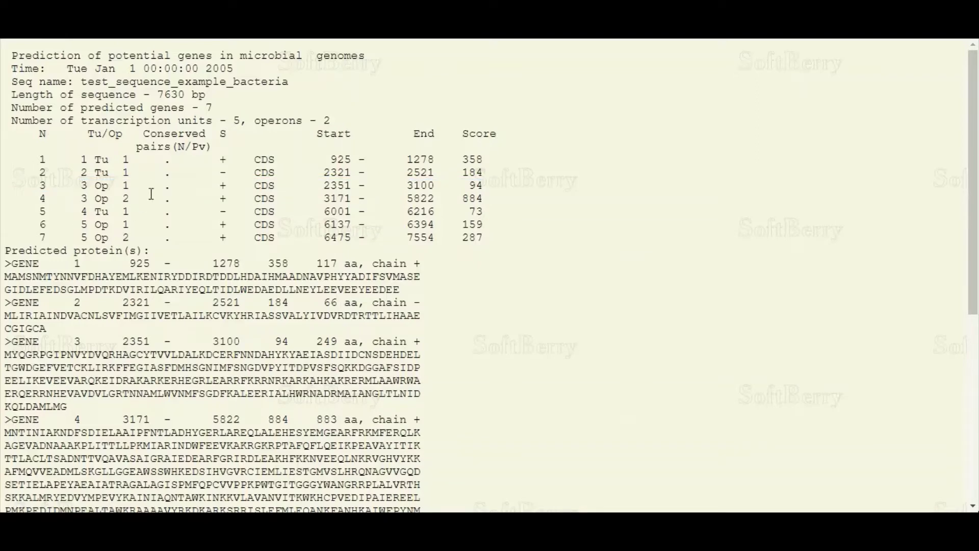
drag(974, 205, 975, 243)
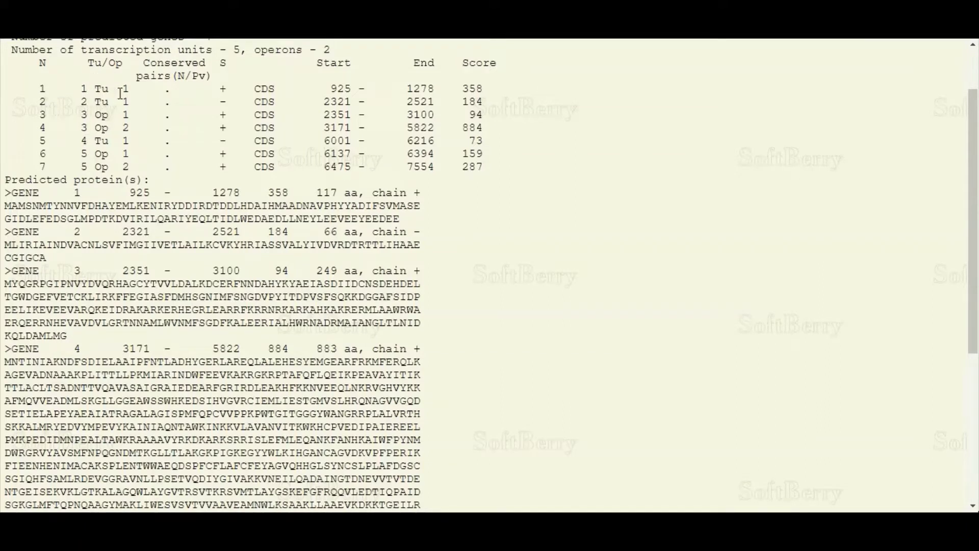
drag(130, 88, 79, 85)
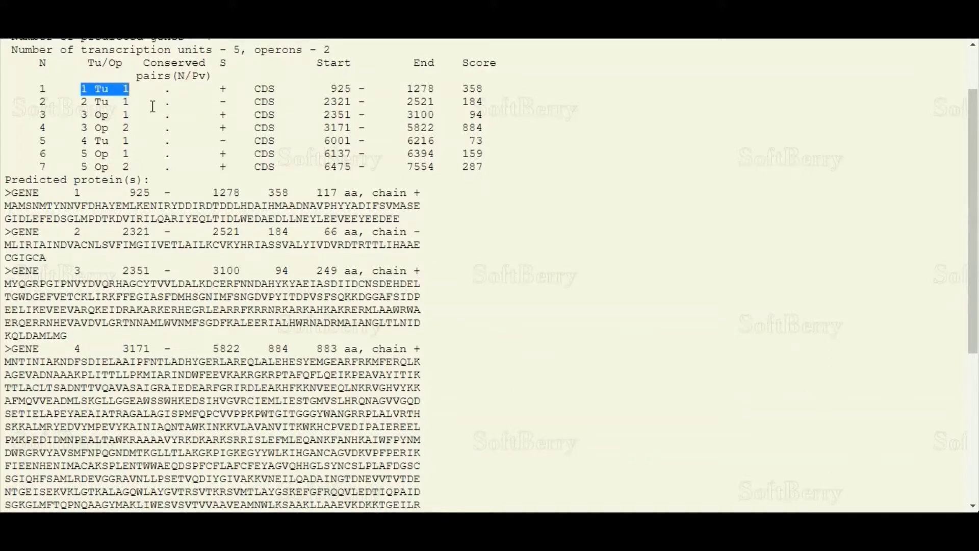
drag(137, 104, 68, 106)
click(69, 105)
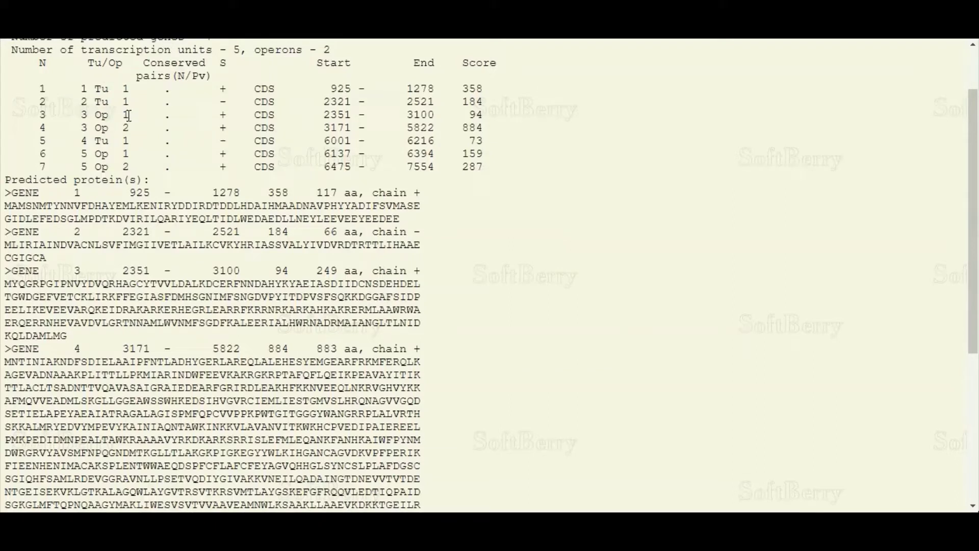
drag(80, 115, 131, 125)
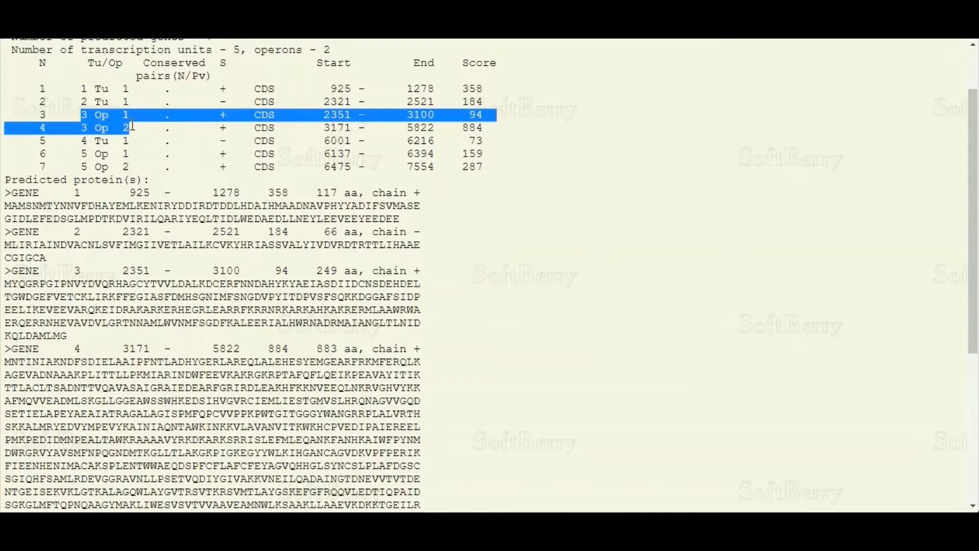
double_click(131, 126)
click(129, 114)
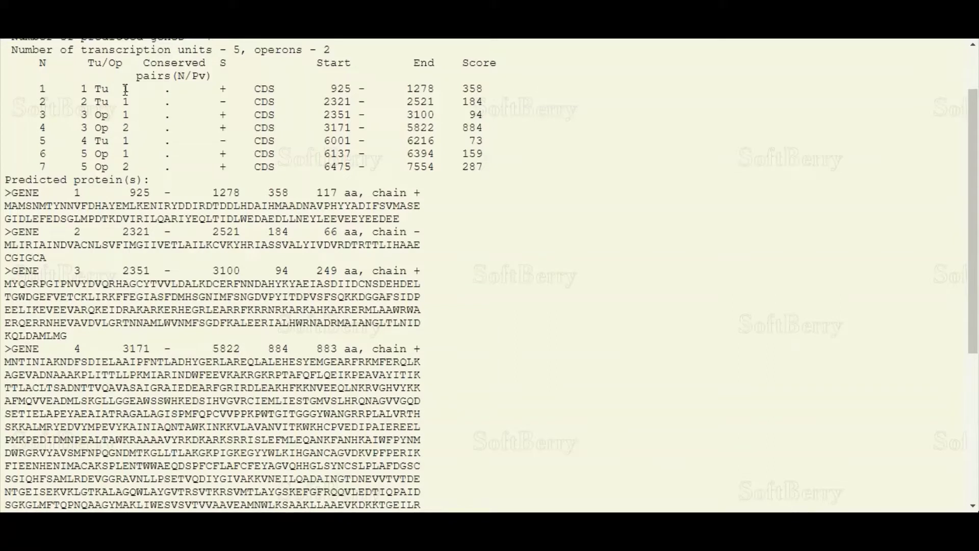
Step: Highlight genes 1 and 2's strands, CDS entries, and positions 925, 2321 and 2521
drag(228, 87, 221, 86)
drag(227, 104, 219, 102)
click(215, 102)
drag(249, 89, 276, 102)
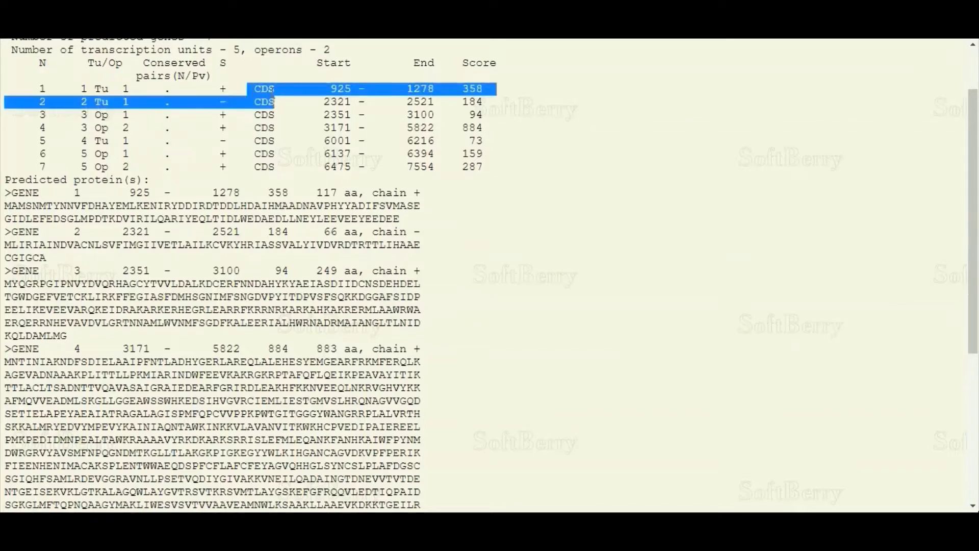
click(273, 98)
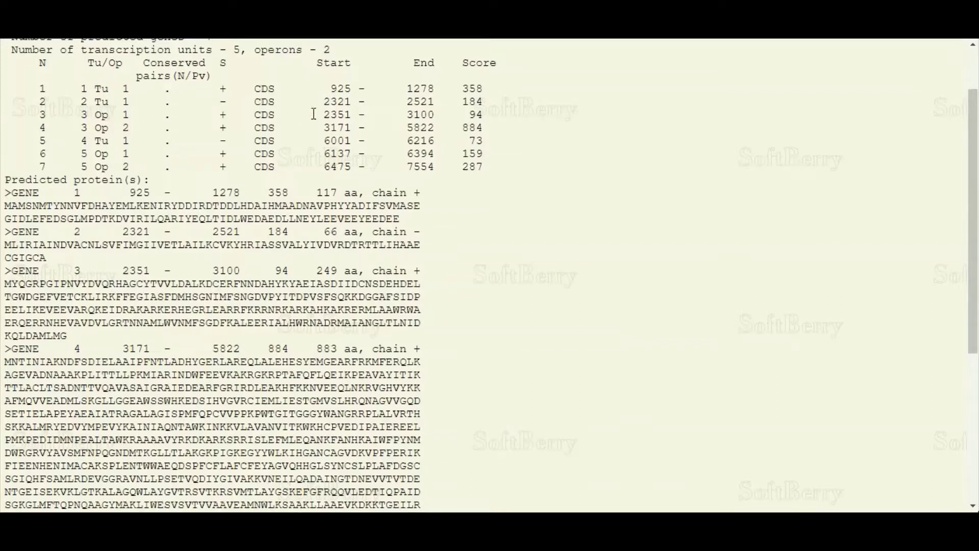
drag(331, 88, 435, 89)
drag(330, 88, 351, 88)
drag(323, 101, 336, 102)
drag(400, 101, 417, 101)
click(417, 101)
Step: Highlight GENE 1's protein sequence, its length 117 and score 358
drag(4, 205, 401, 219)
click(401, 218)
drag(316, 193, 339, 192)
click(291, 191)
drag(291, 191, 268, 187)
click(269, 188)
drag(315, 192, 337, 193)
drag(974, 163, 976, 74)
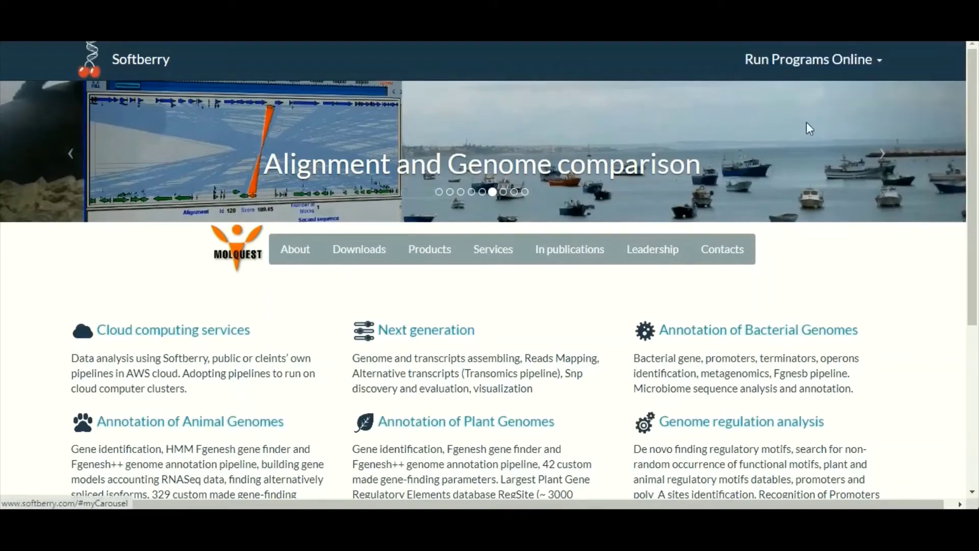
Step: Navigate to Run Programs Online > Gene finding in Eukaryota
click(880, 62)
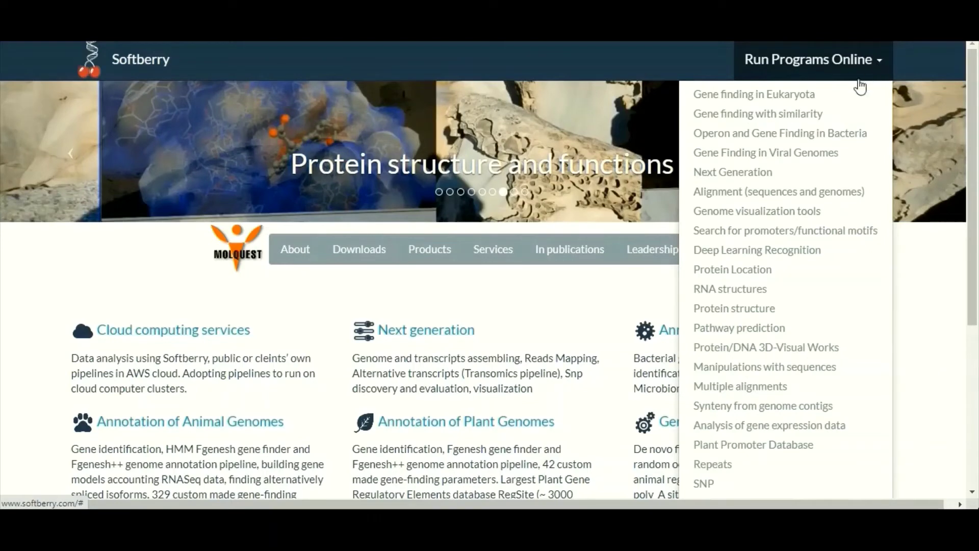
click(797, 98)
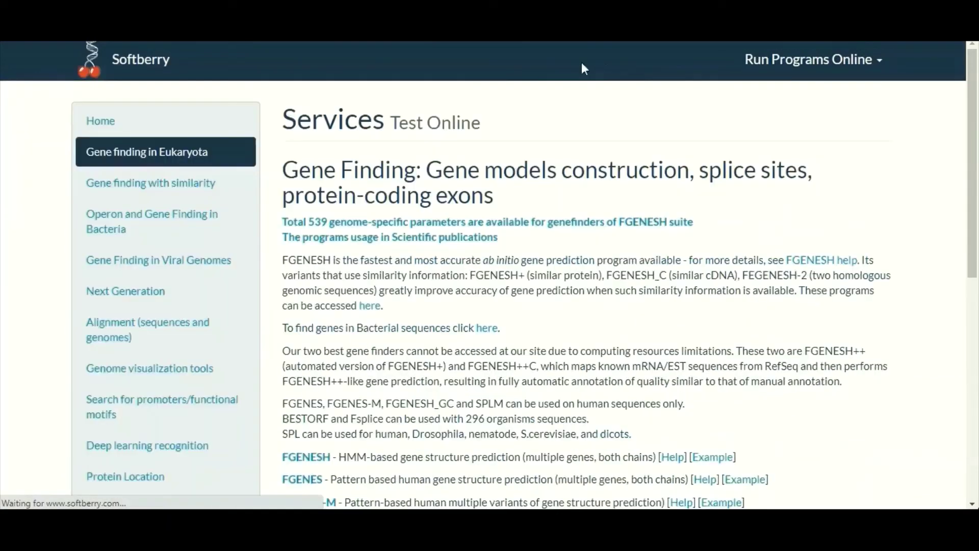
drag(975, 69, 965, 194)
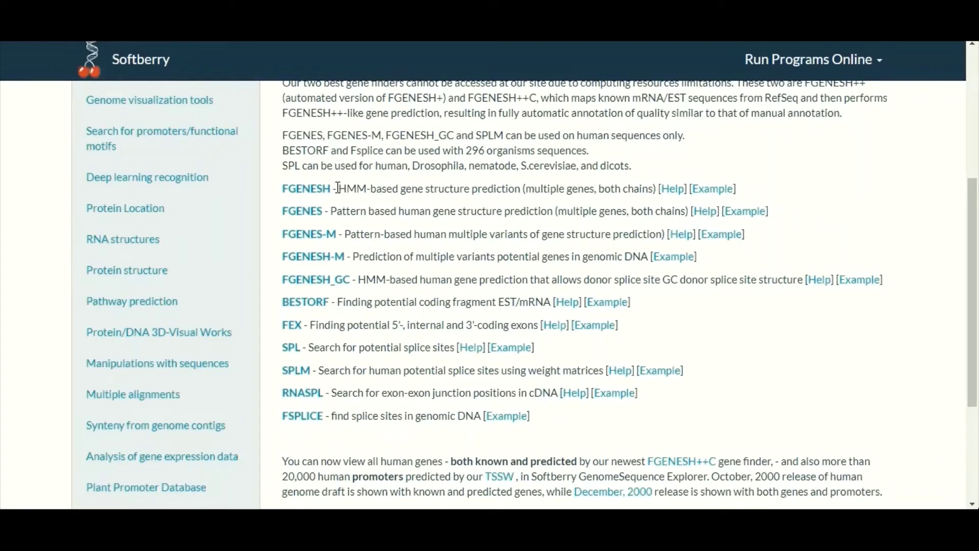
Step: Open the FGENESH tool and scroll down to its sequence input form
drag(340, 188, 528, 189)
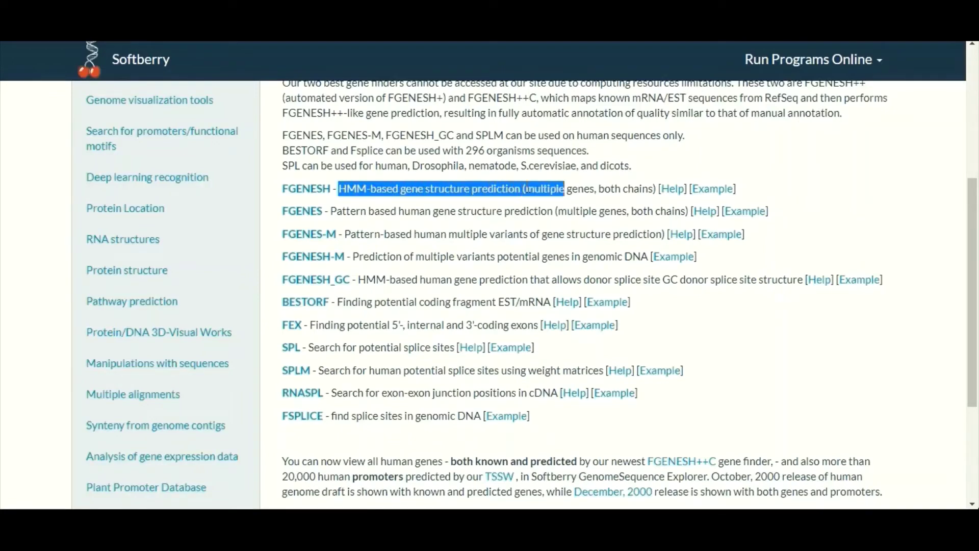
click(416, 190)
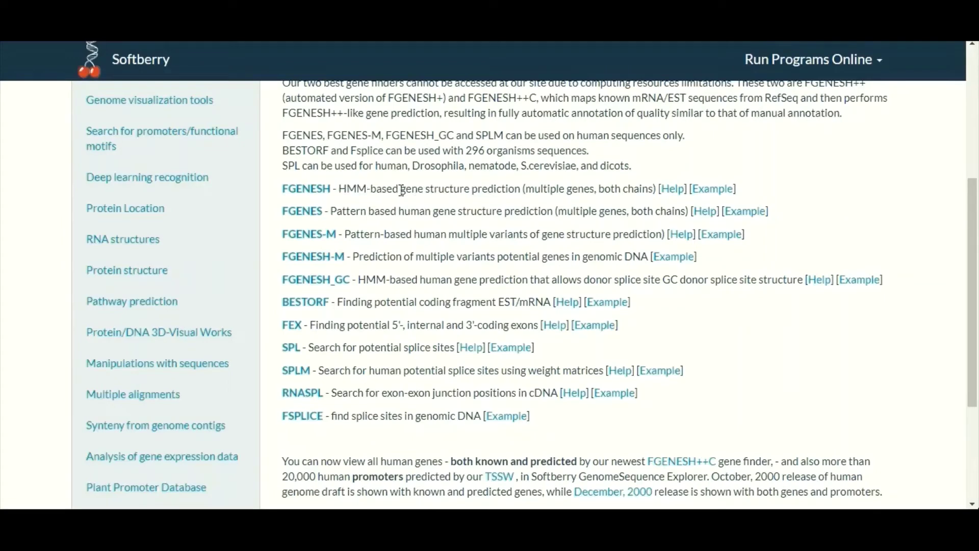
click(313, 196)
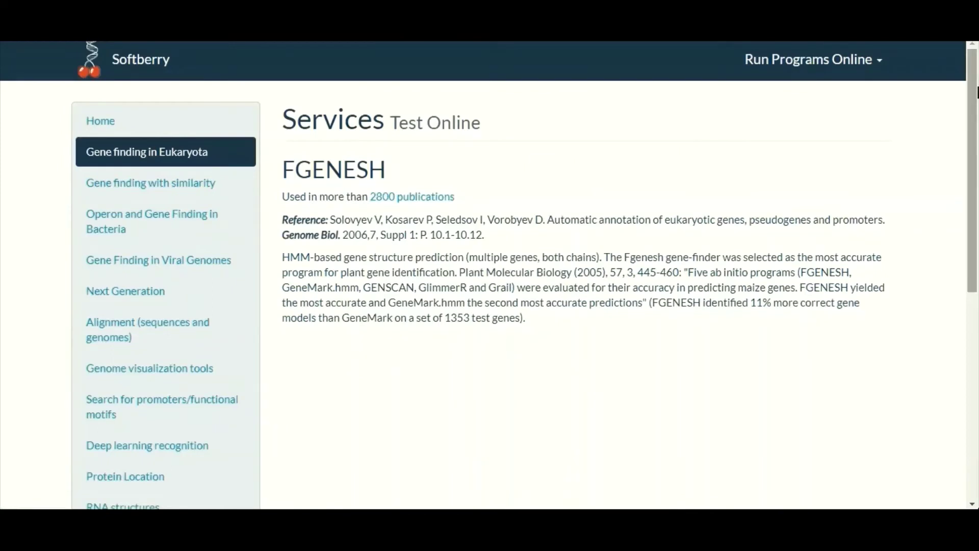
drag(973, 88, 972, 105)
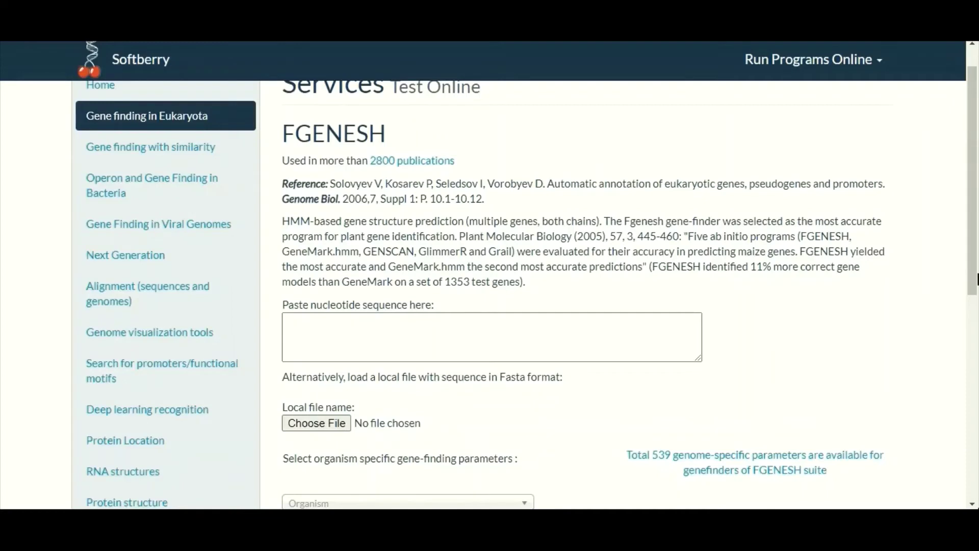
drag(972, 156, 973, 197)
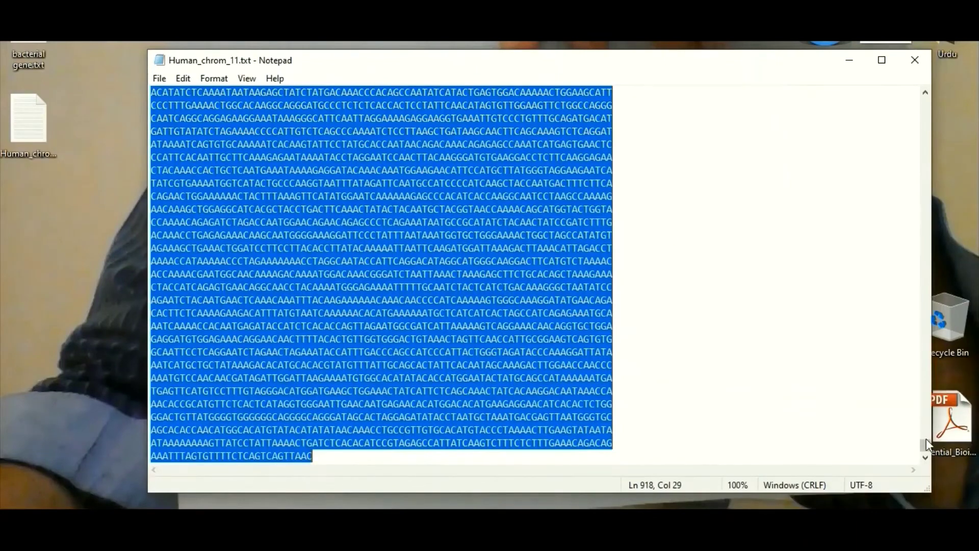
Step: Copy the full Human_chrom_11.txt sequence and return to the FGENESH form
drag(925, 448, 886, 86)
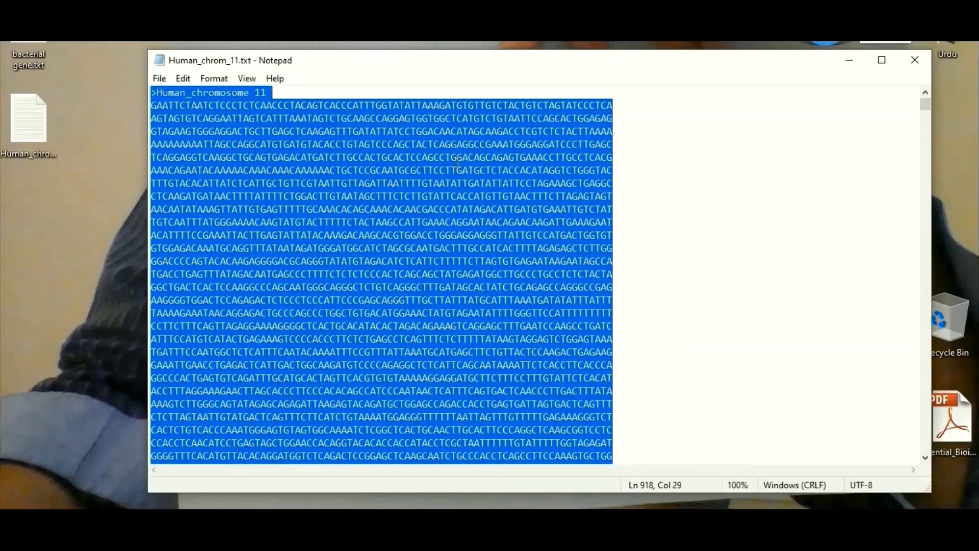
key(alt+Tab)
click(359, 243)
Step: Paste the chromosome 11 sequence into the FGENESH sequence box
right_click(359, 240)
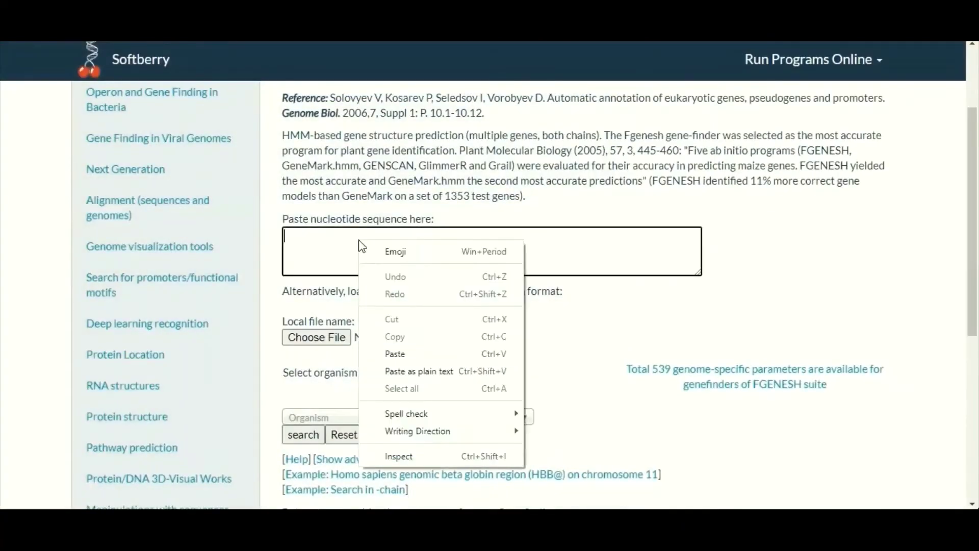
click(395, 353)
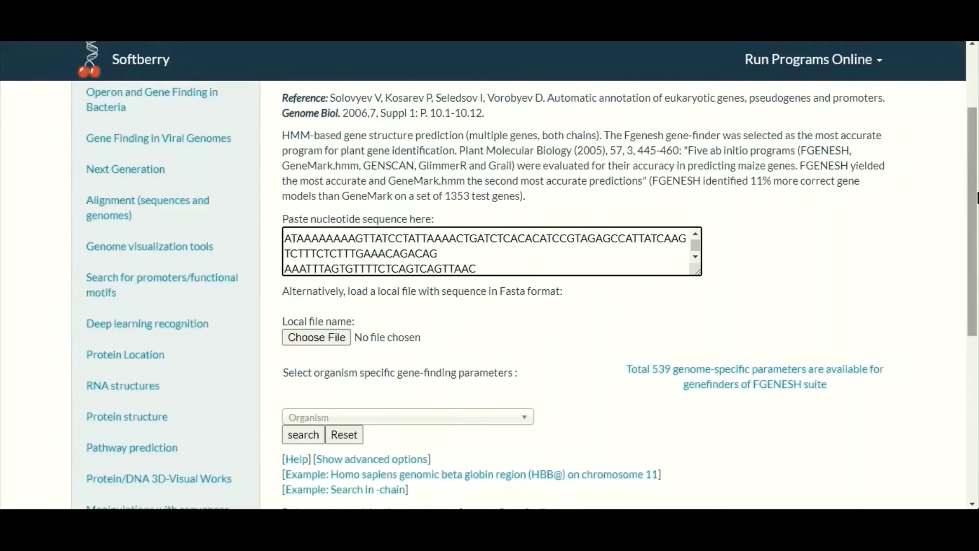
scroll(972, 264, down, 3)
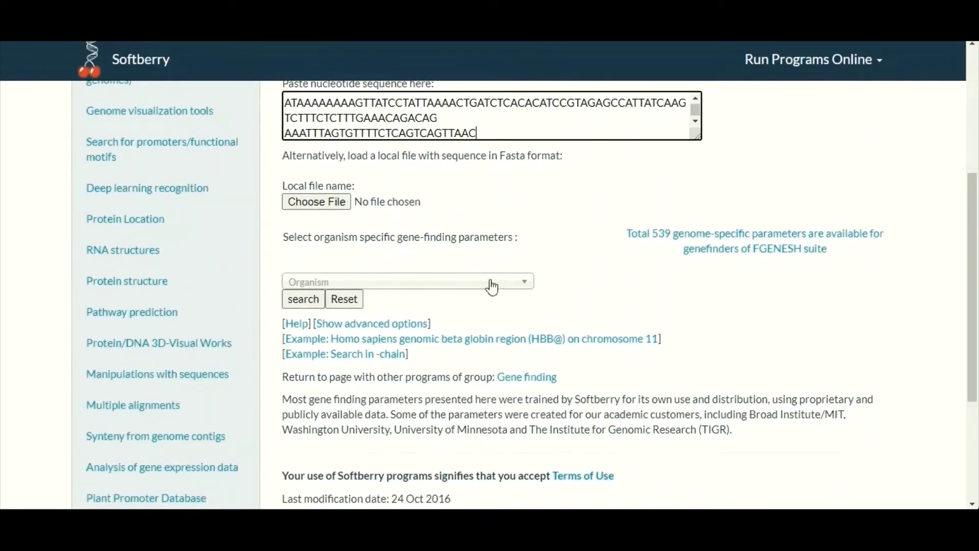
Step: Pick Human (Homo sapiens) organism parameters and run the FGENESH prediction
click(524, 290)
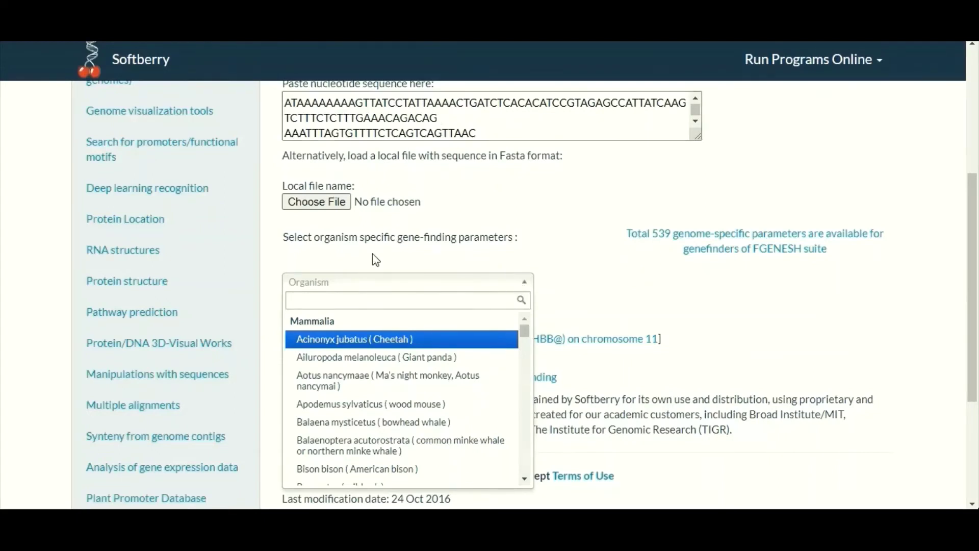
text(hum)
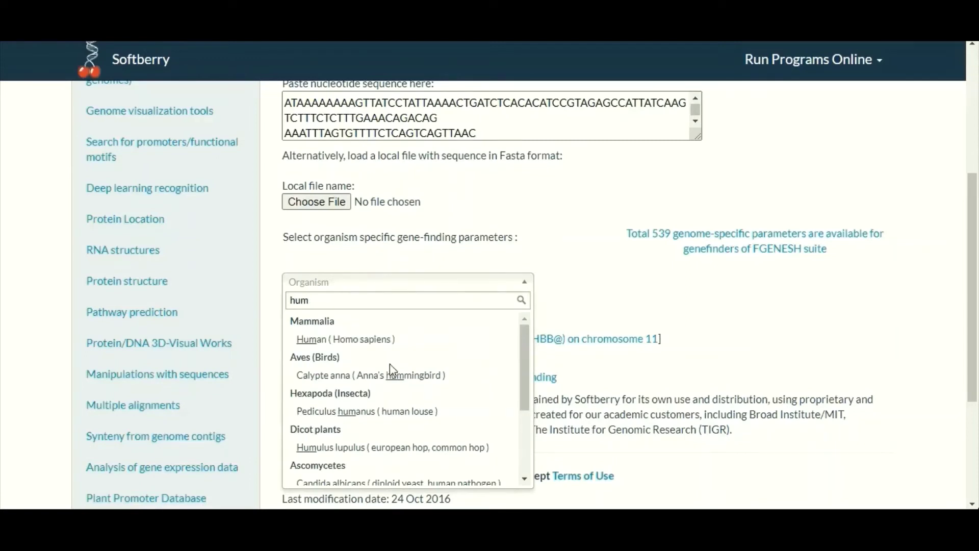
click(383, 347)
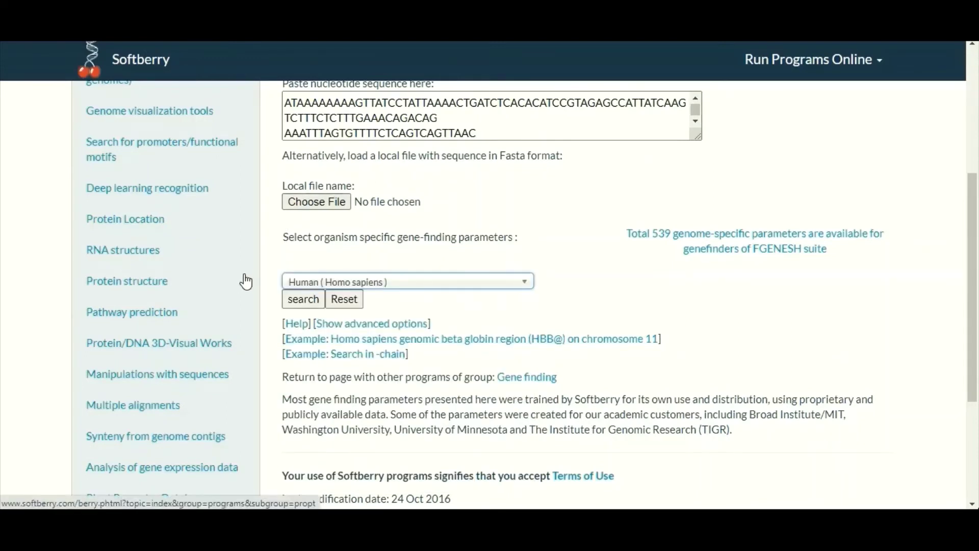
click(303, 300)
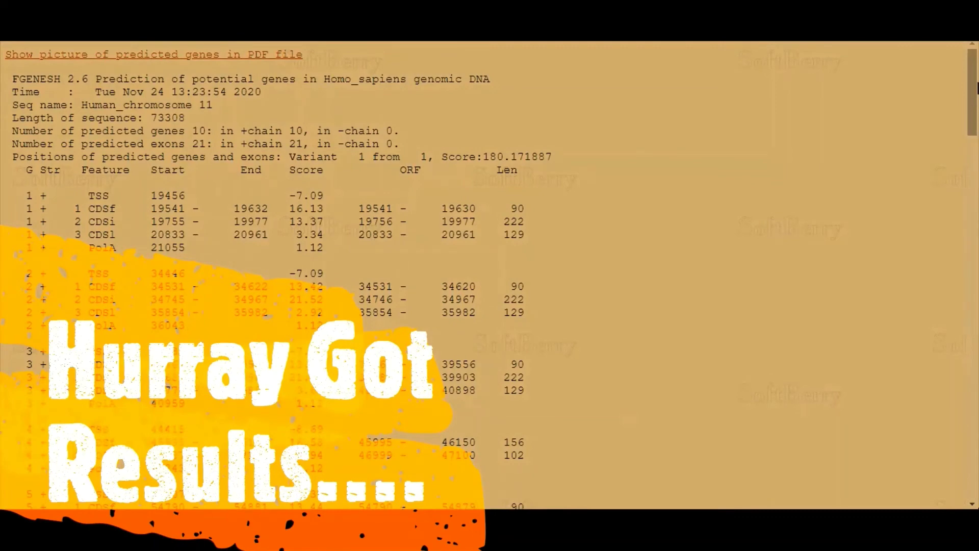
scroll(974, 100, down, 1)
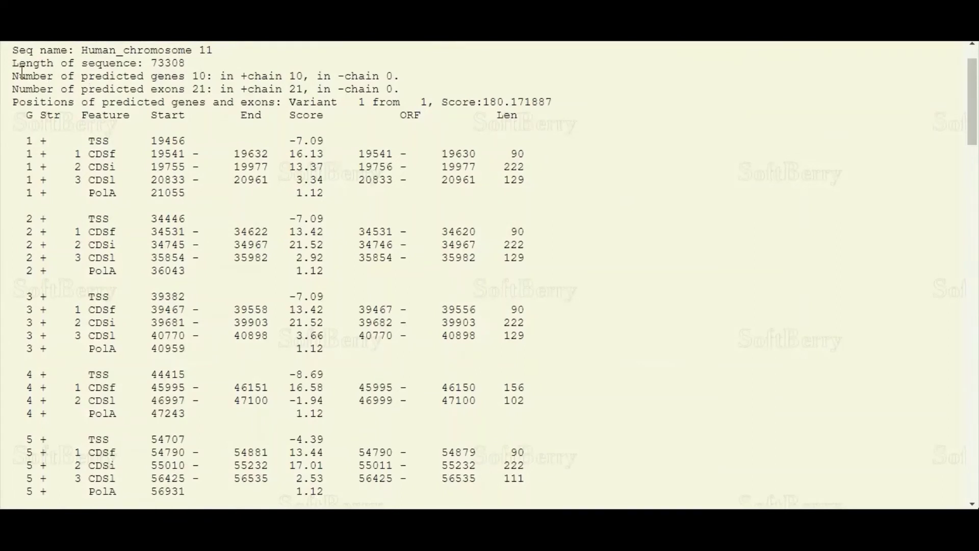
drag(14, 77, 249, 77)
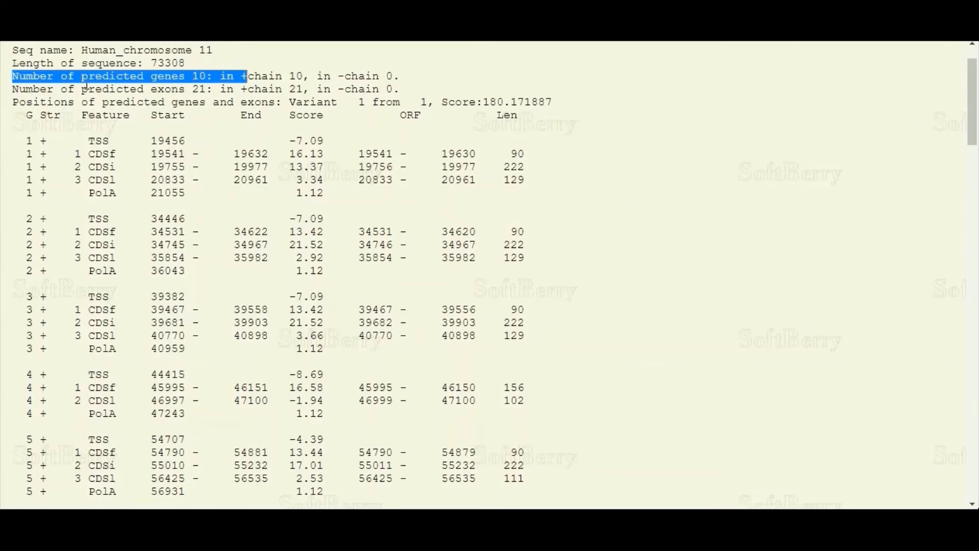
click(12, 89)
drag(11, 89, 208, 89)
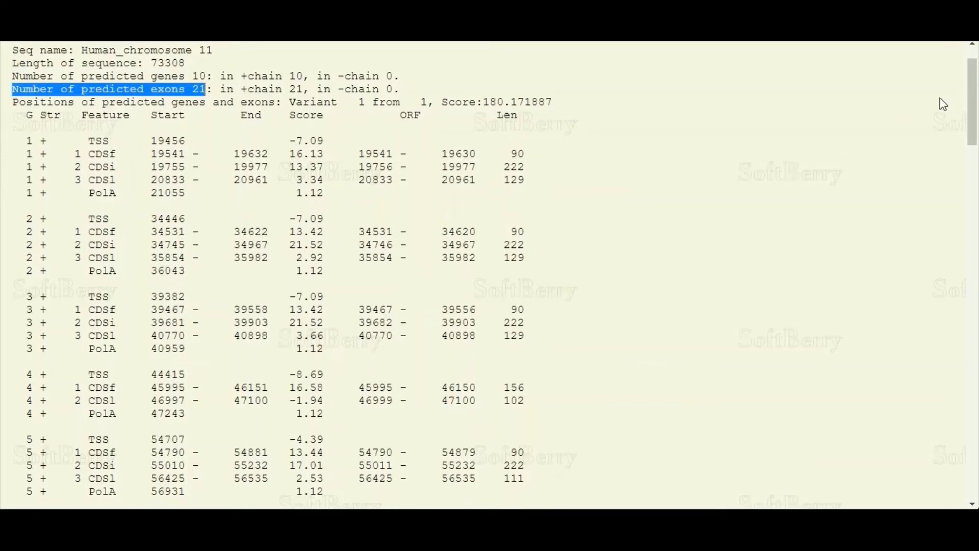
scroll(973, 103, up, 1)
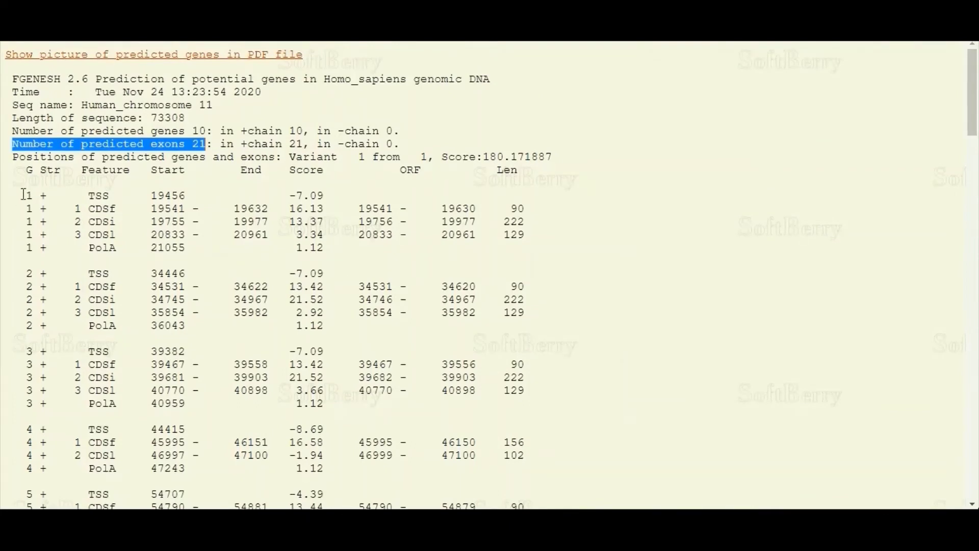
scroll(969, 108, down, 1)
scroll(969, 108, down, 1)
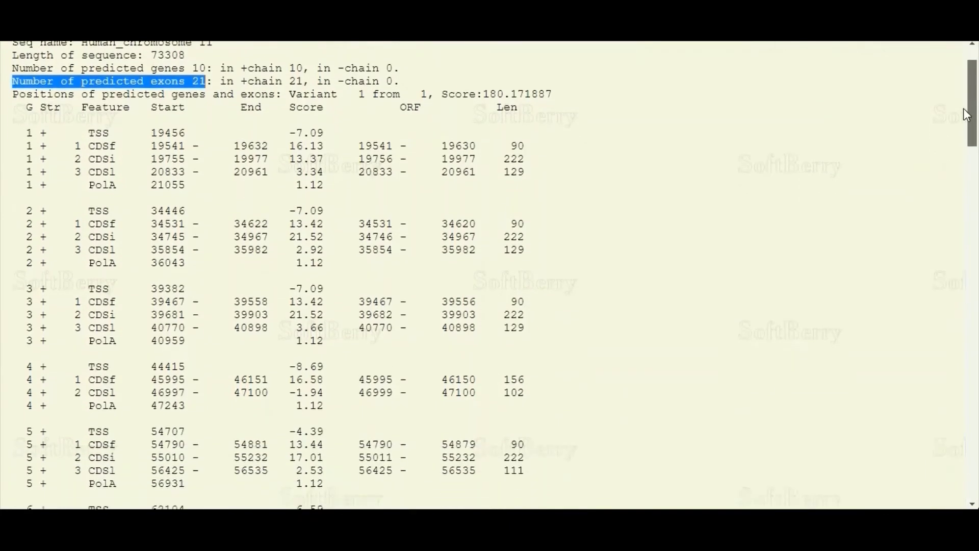
scroll(969, 108, up, 2)
drag(12, 195, 60, 247)
drag(19, 273, 60, 326)
drag(20, 352, 60, 403)
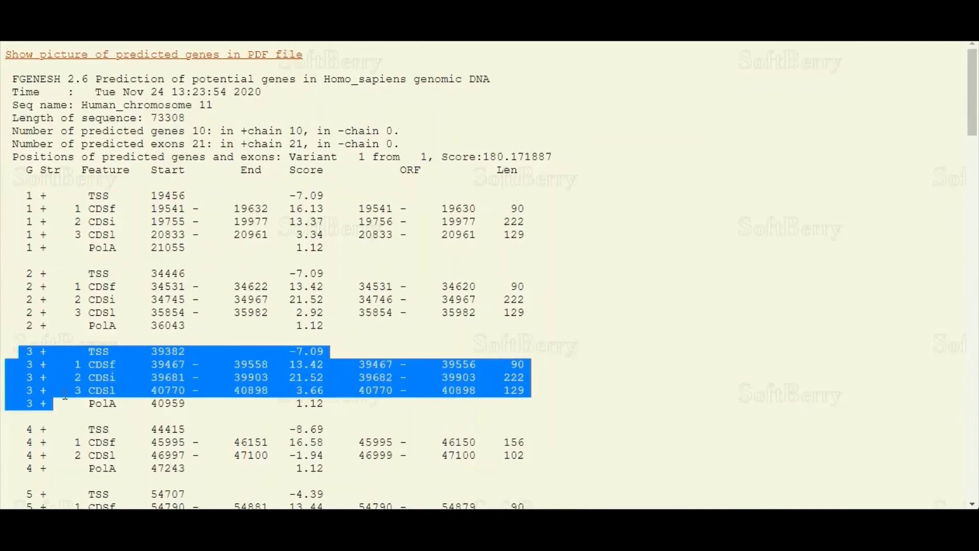
drag(972, 97, 972, 192)
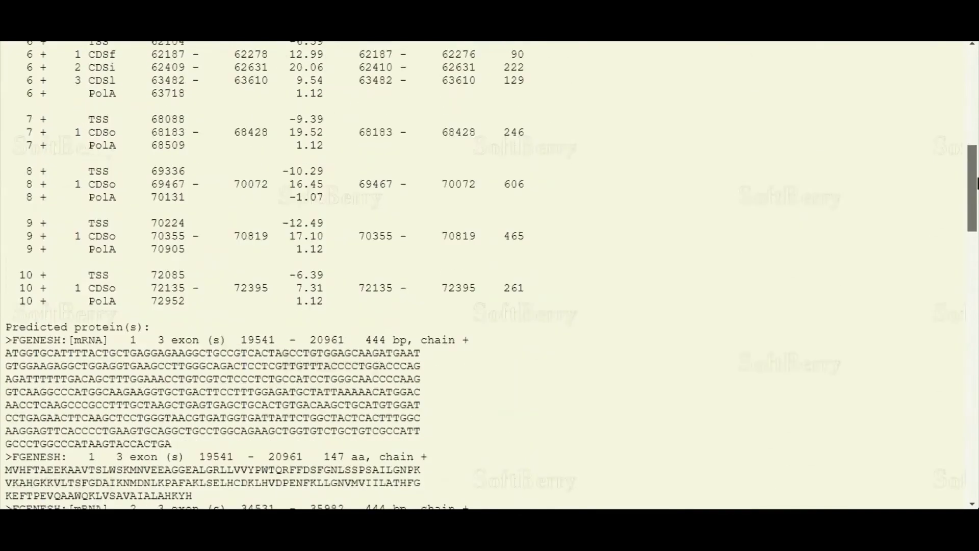
drag(14, 274, 47, 301)
drag(975, 196, 974, 97)
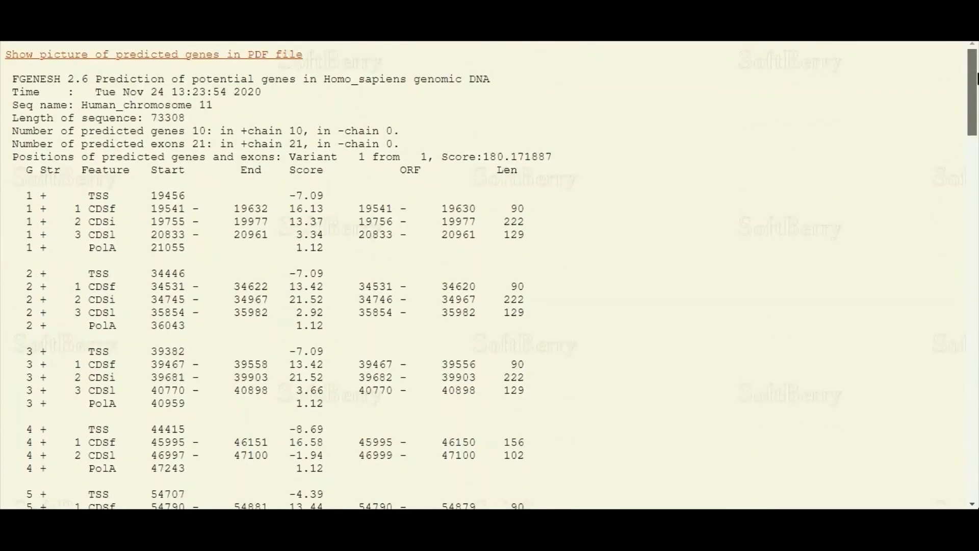
double_click(43, 196)
click(56, 195)
drag(89, 195, 110, 195)
click(92, 209)
drag(93, 209, 111, 209)
click(106, 231)
drag(91, 208, 110, 235)
drag(89, 248, 117, 250)
click(118, 251)
double_click(90, 274)
click(105, 274)
drag(91, 326, 118, 326)
click(119, 329)
drag(971, 112, 970, 203)
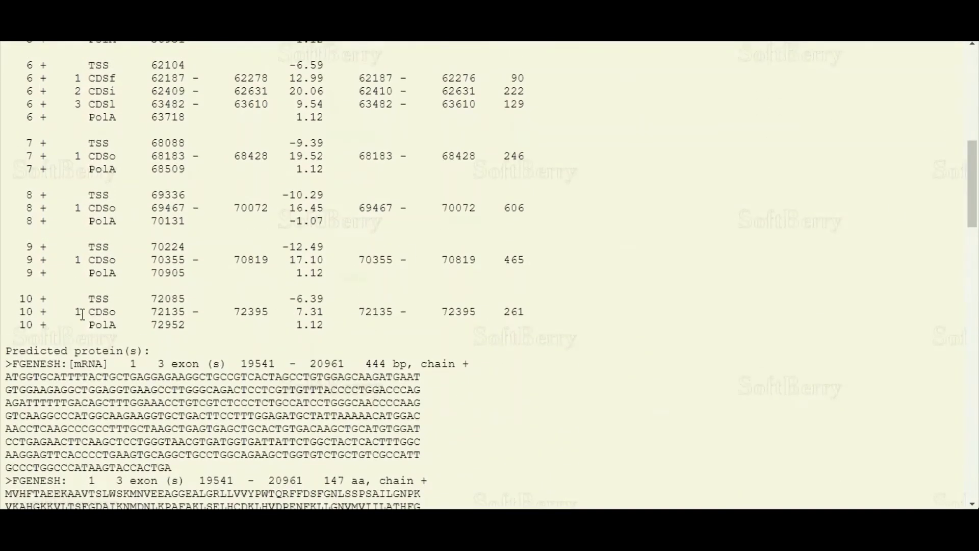
drag(85, 309, 118, 308)
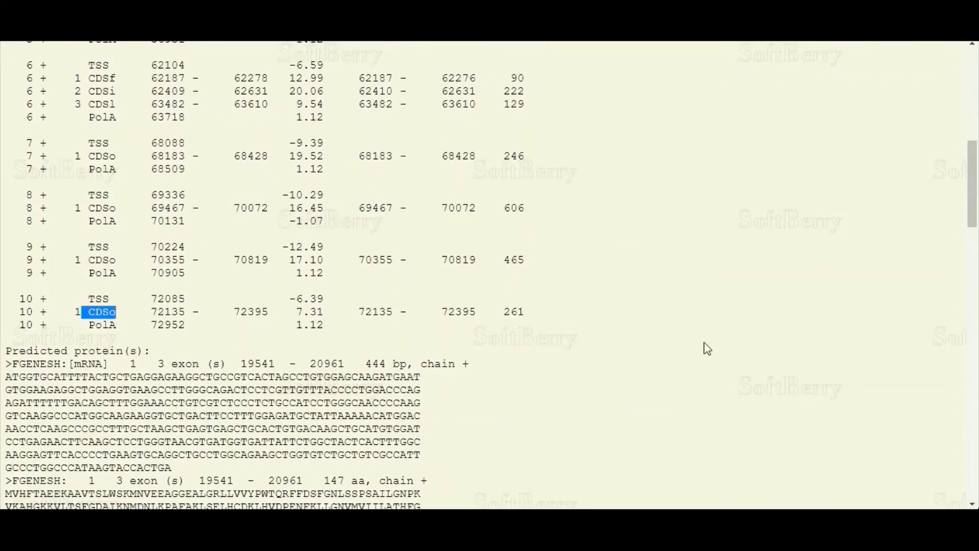
scroll(975, 232, up, 10)
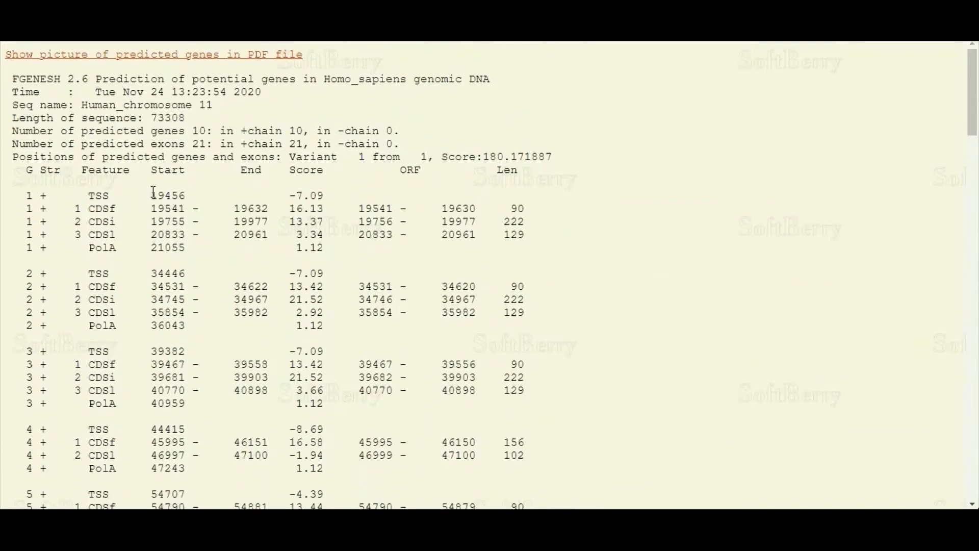
Step: Mark gene 1's TSS 19456, exon positions 19541, 19632 and 19755, and PolA 21055
drag(153, 194, 189, 195)
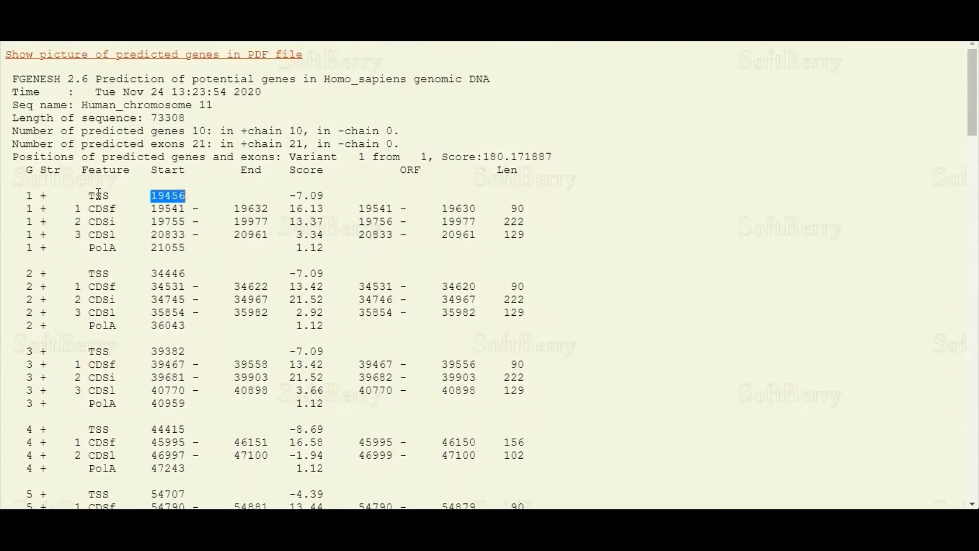
drag(150, 210, 186, 209)
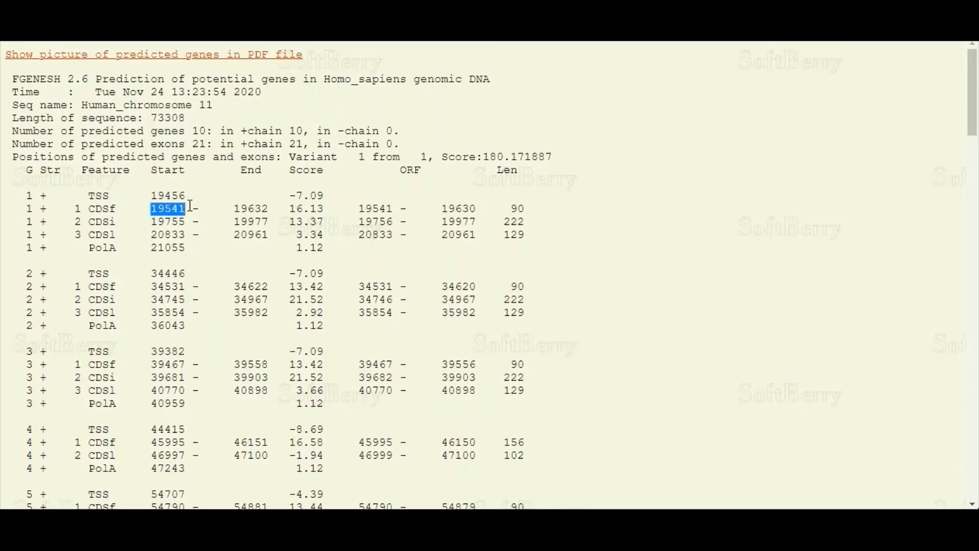
drag(227, 210, 268, 204)
drag(150, 222, 269, 223)
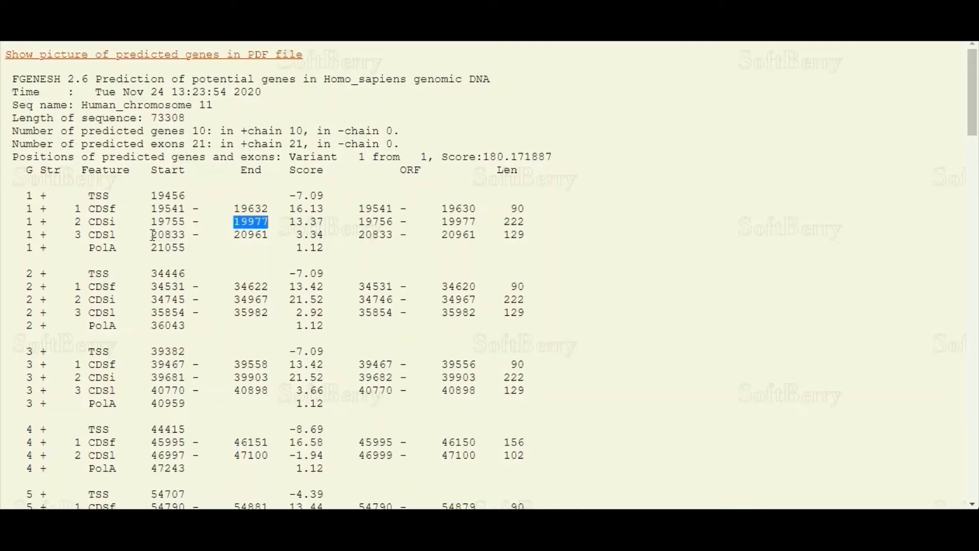
click(161, 250)
drag(150, 250, 183, 252)
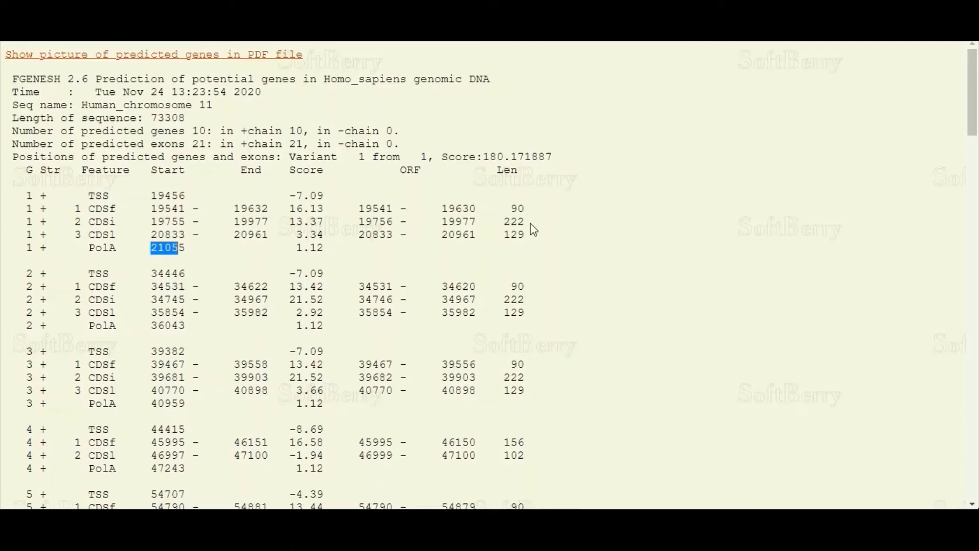
click(360, 208)
Step: Mark the first exon's ORF coordinates and the exon lengths 222 and 129
drag(401, 170, 427, 172)
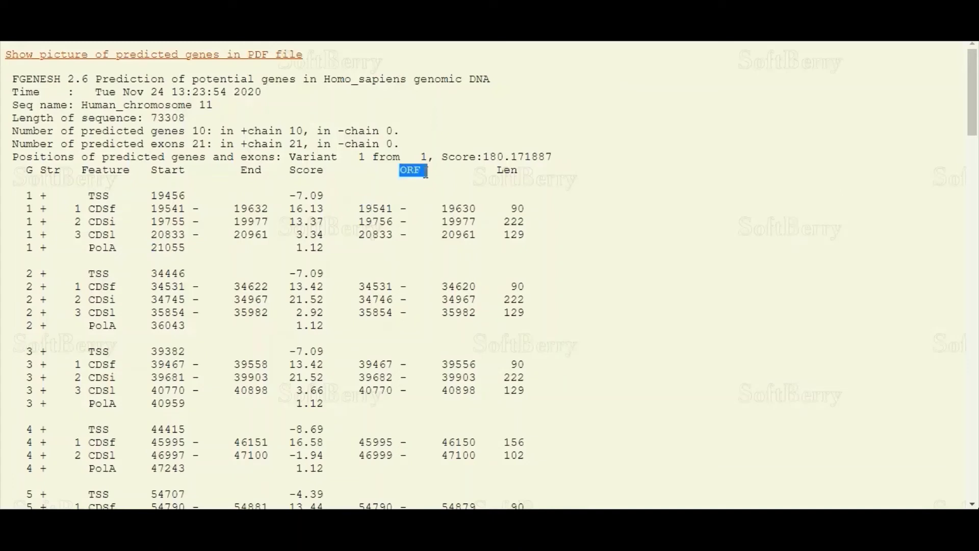
drag(360, 209, 478, 208)
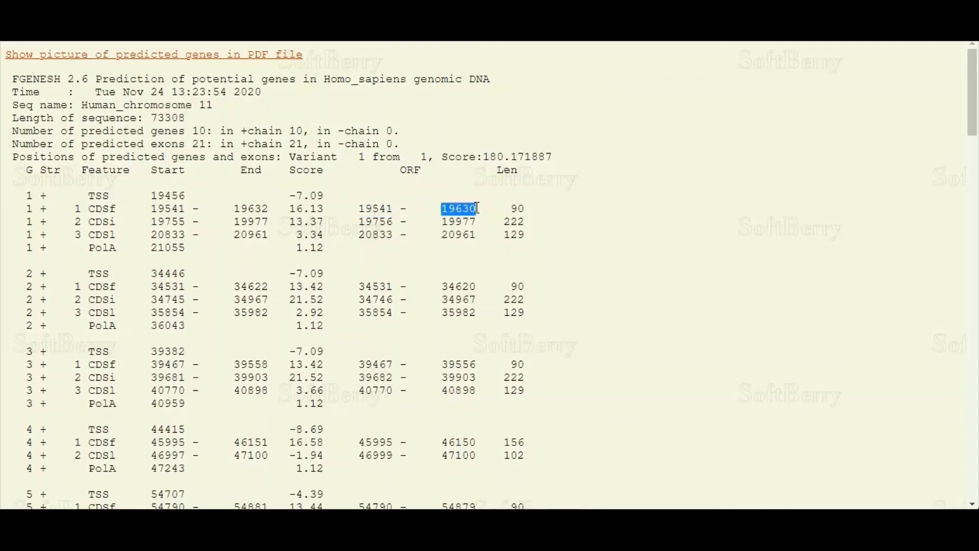
click(516, 207)
scroll(515, 207, down, 1)
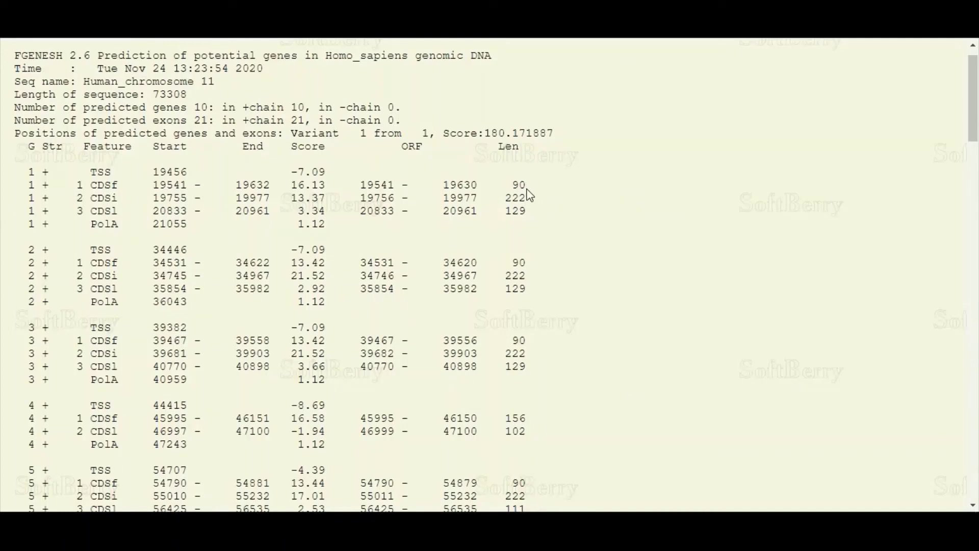
drag(528, 199, 506, 199)
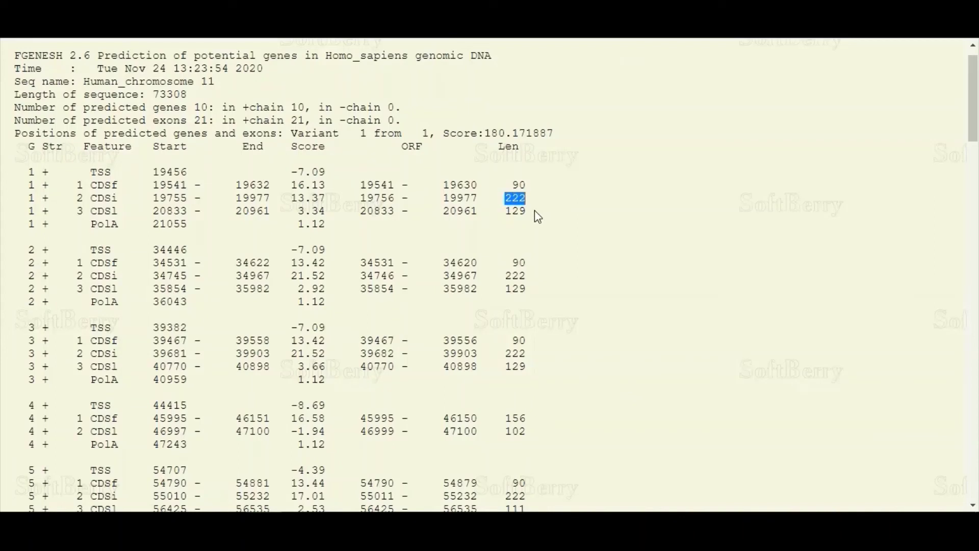
drag(526, 211, 506, 211)
click(508, 211)
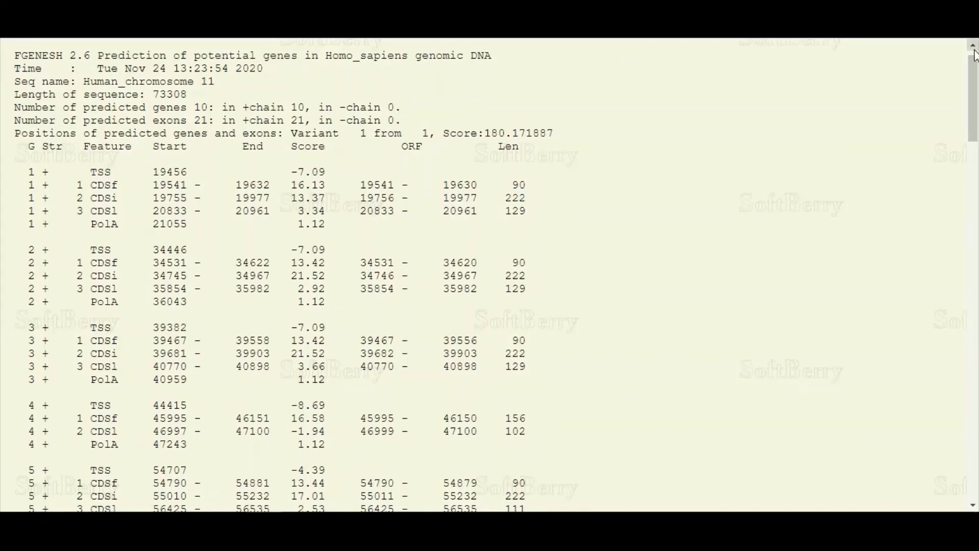
drag(974, 75, 973, 195)
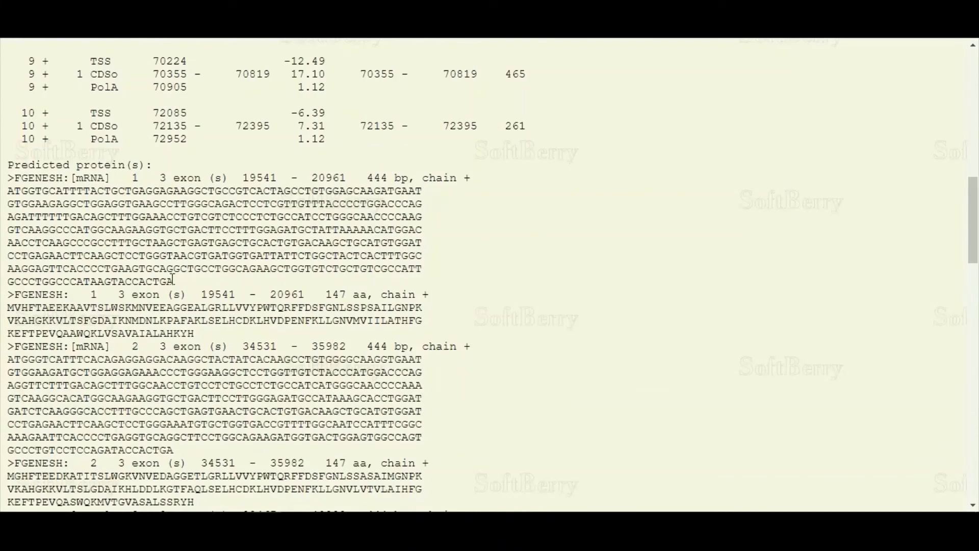
Step: Highlight gene 1's predicted mRNA and protein sequences, then return to the report top
drag(175, 282, 1, 196)
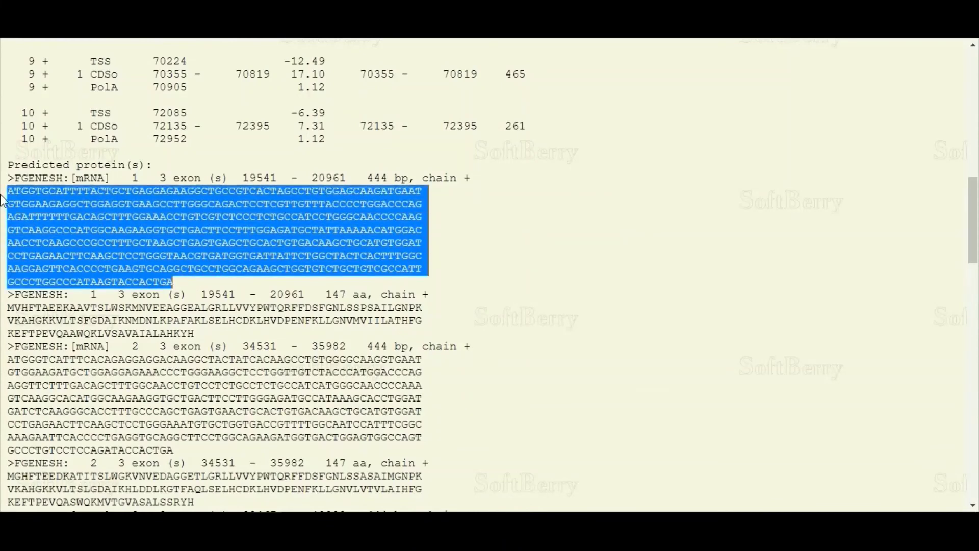
click(2, 200)
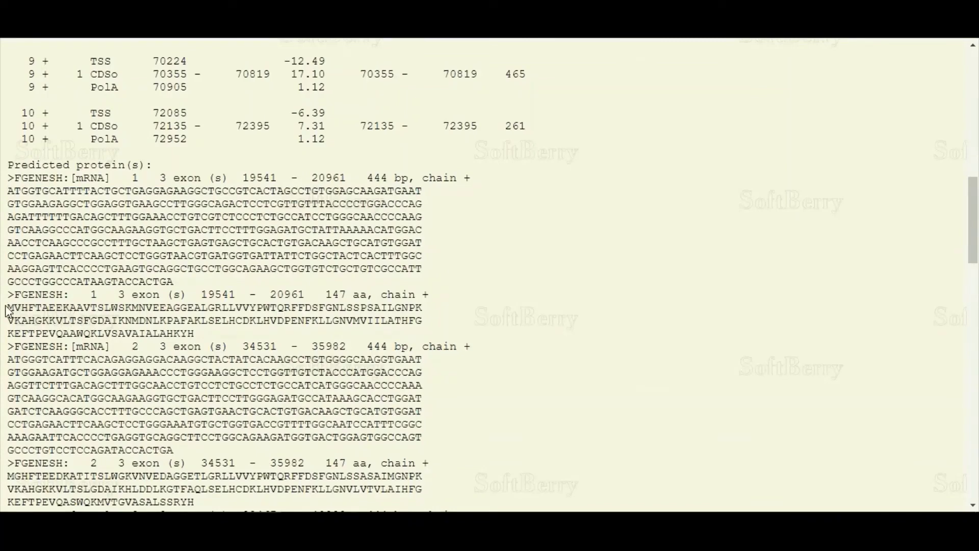
drag(8, 306, 199, 337)
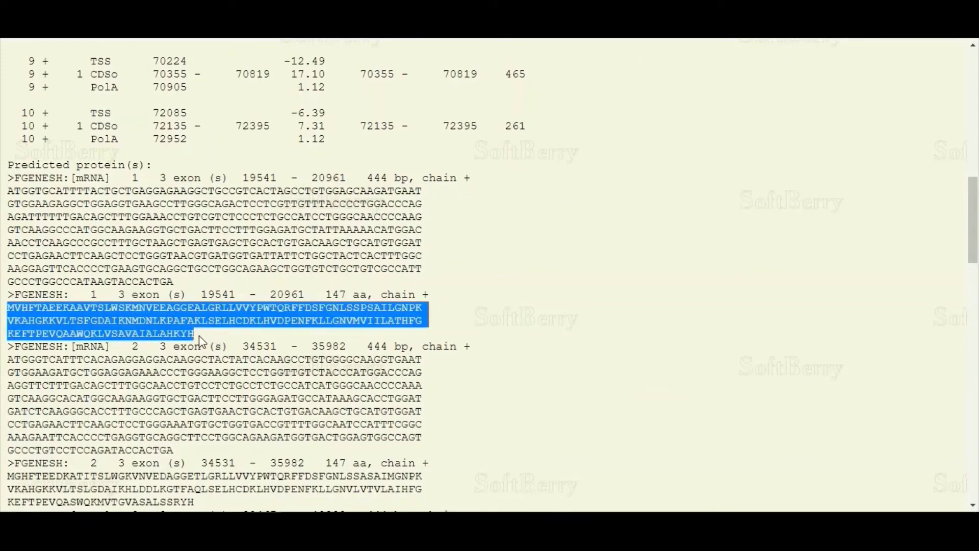
click(199, 335)
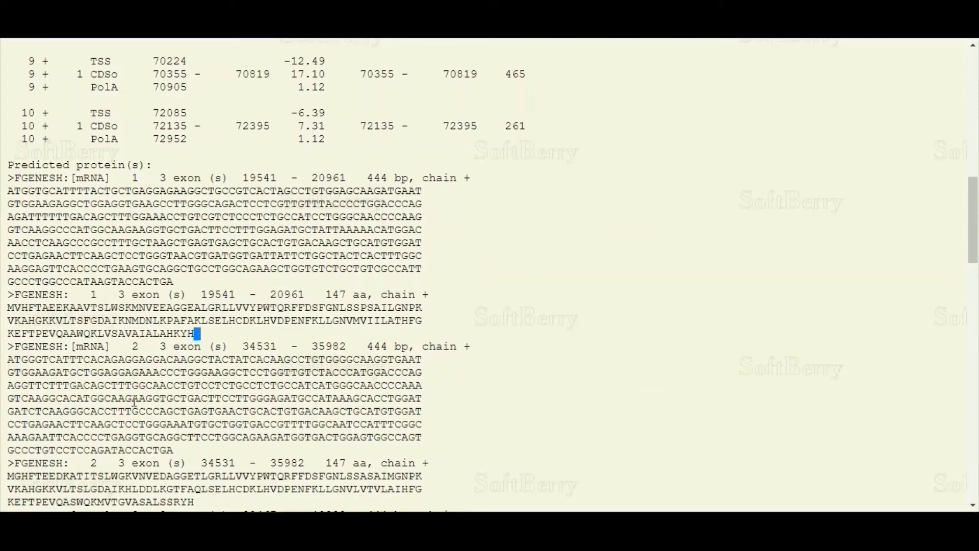
drag(975, 183, 941, 64)
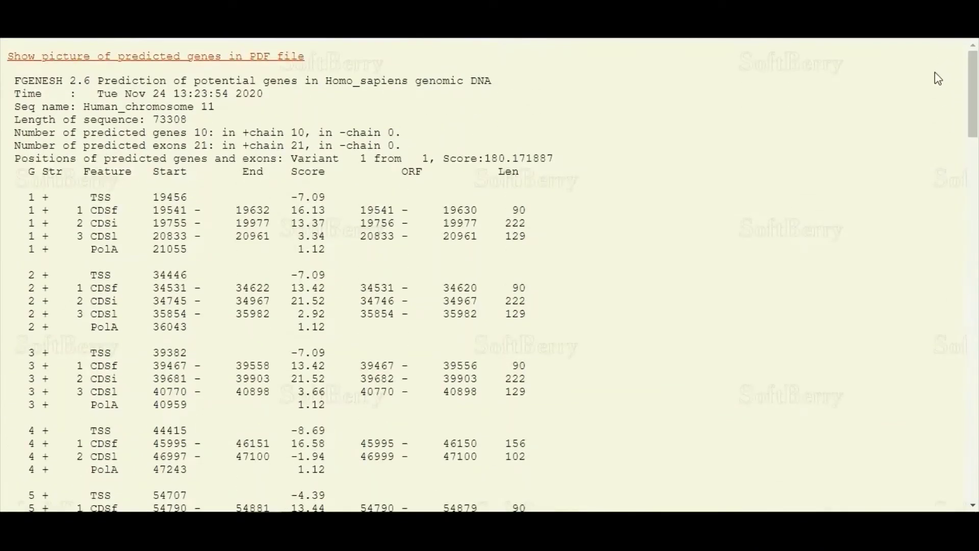